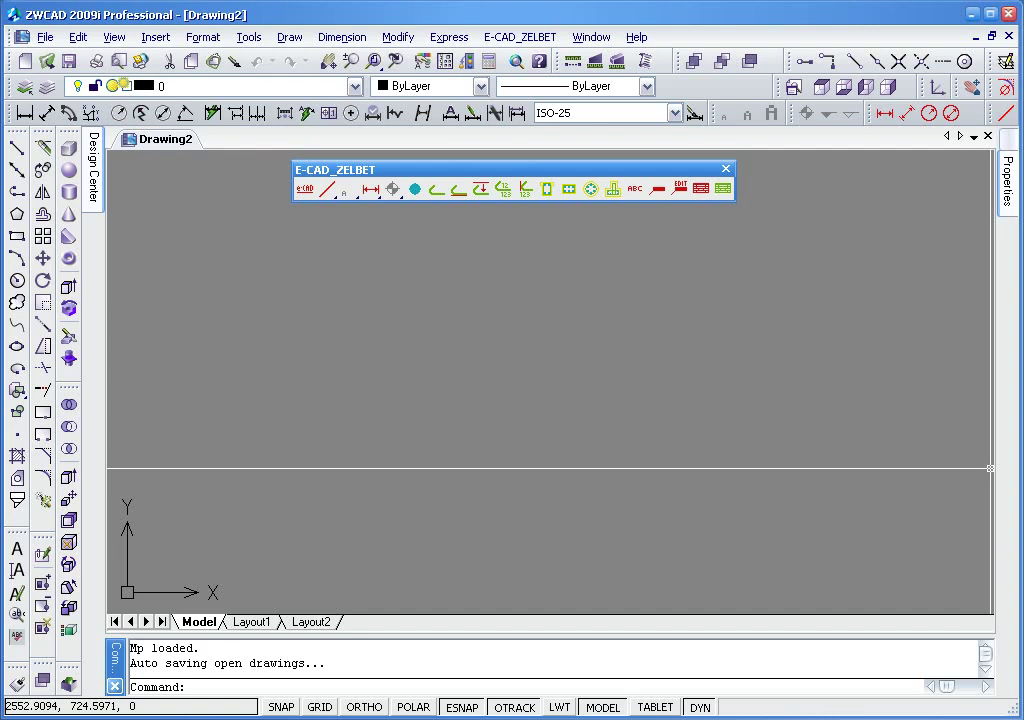
# - Set the e-CAD Żelbet configuration to scale 25 and millimetres, then save and confirm it
pyautogui.click(309, 193)
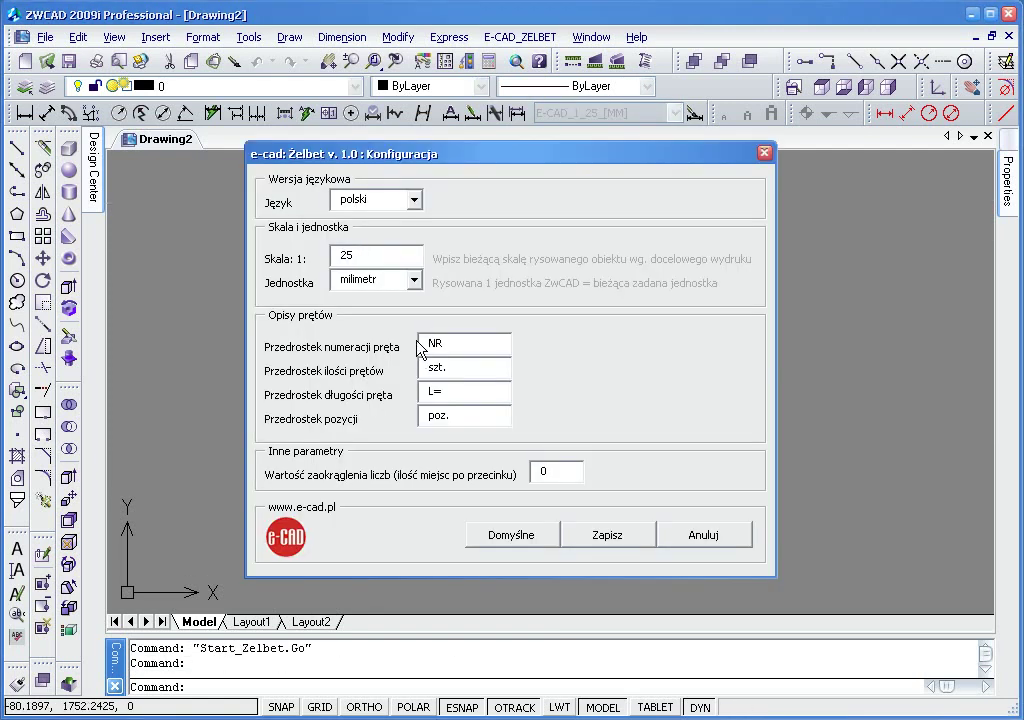
pyautogui.click(370, 259)
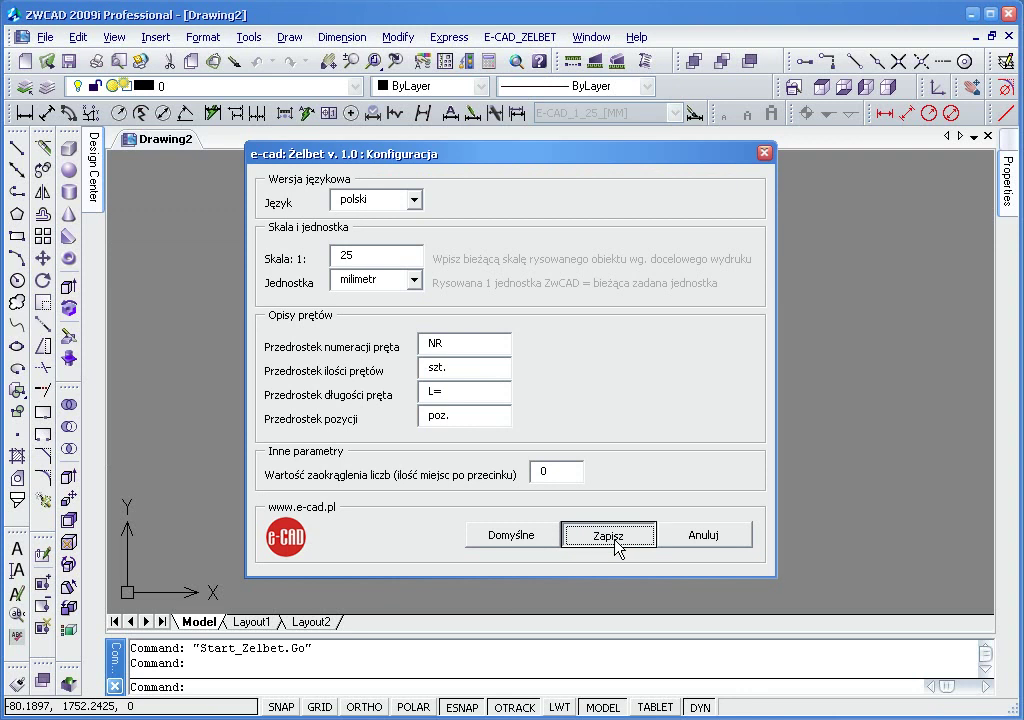
pyautogui.click(612, 538)
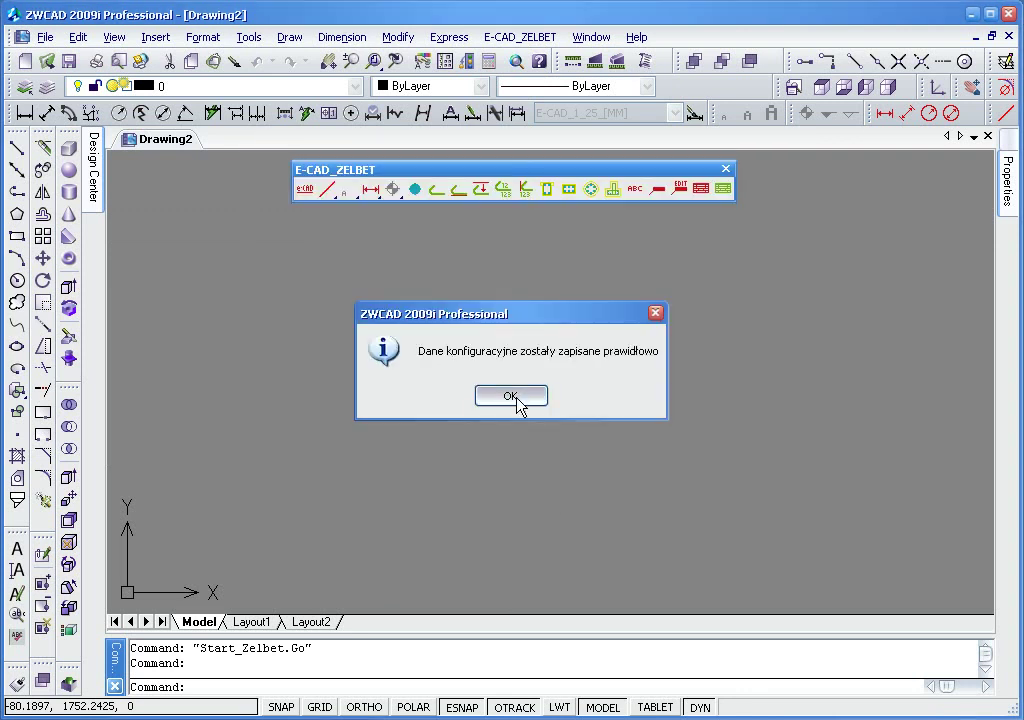
pyautogui.click(518, 404)
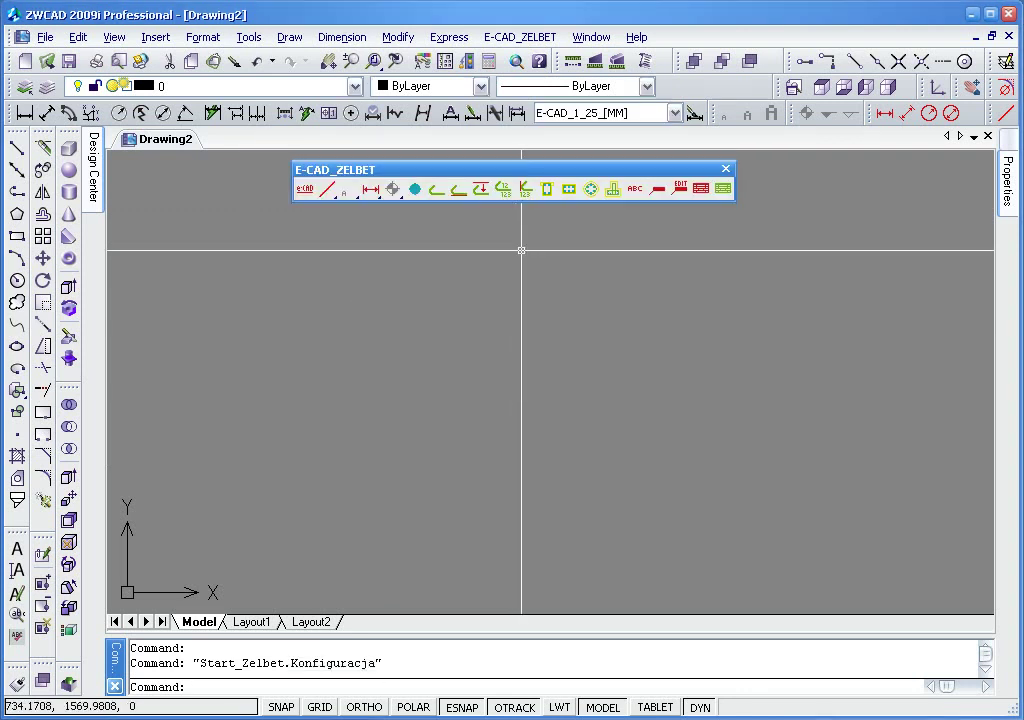
# - Open the strip-footing section dialog with defaults b 800, h 300, bs 240, w2 600
pyautogui.click(613, 190)
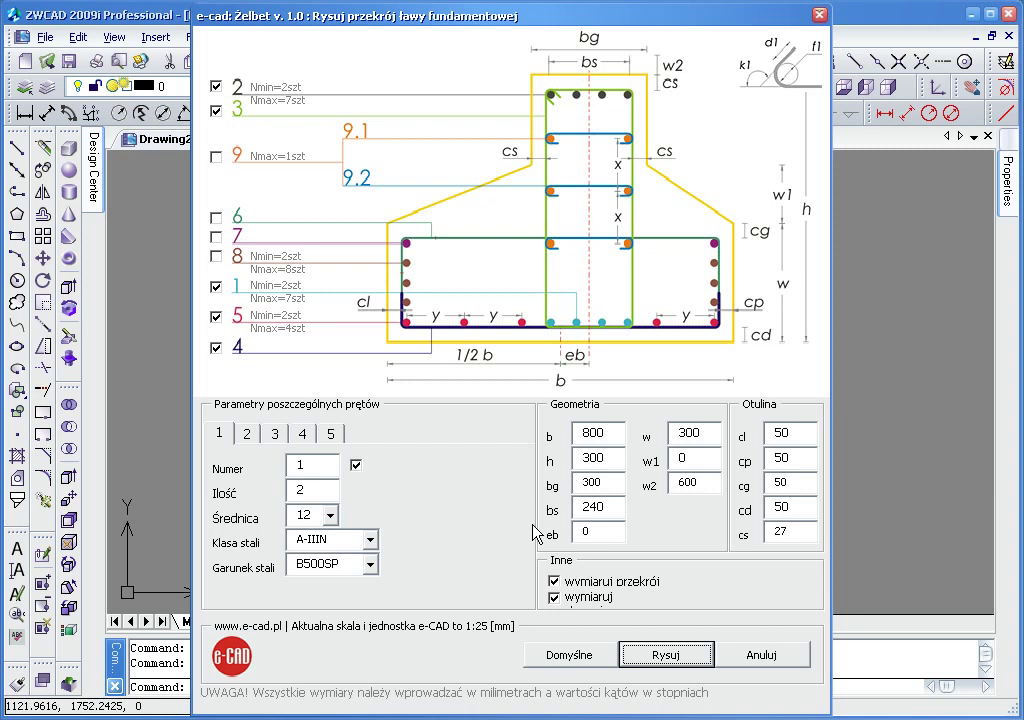
# - Change eb to 100 and display bar 2's parameters (2 bars, Ø12, A-IIIN, B500SP)
pyautogui.doubleClick(608, 534)
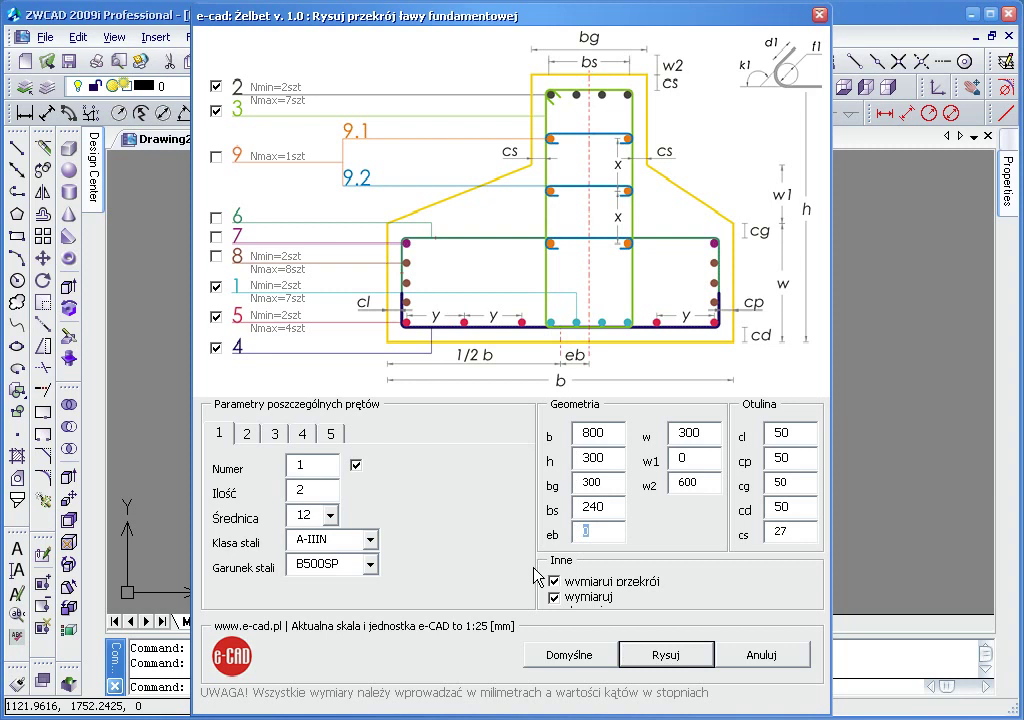
pyautogui.write('100')
pyautogui.click(242, 438)
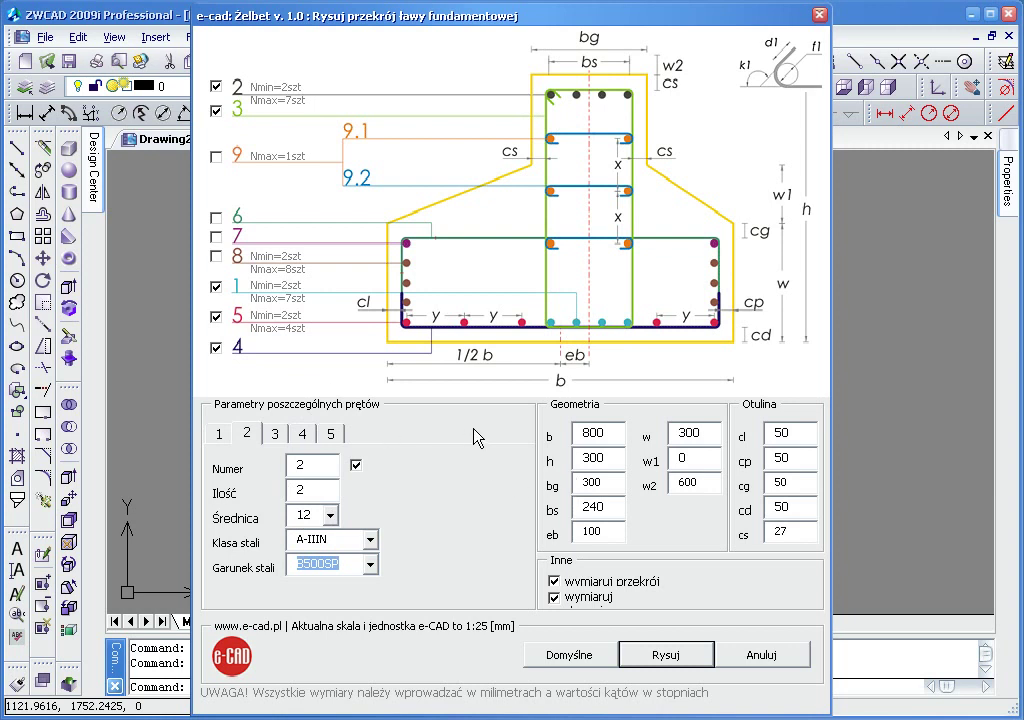
# - Set bar 3's diameter to 6 (f1 24, d1 30), then bring up bar 4's parameters
pyautogui.click(275, 433)
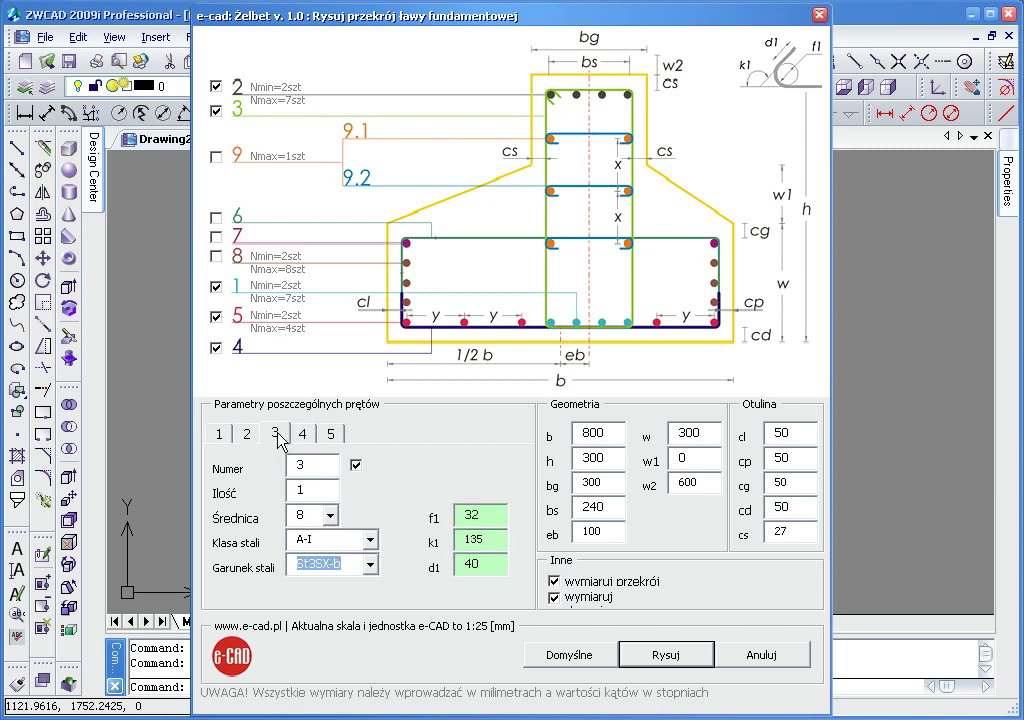
pyautogui.click(331, 515)
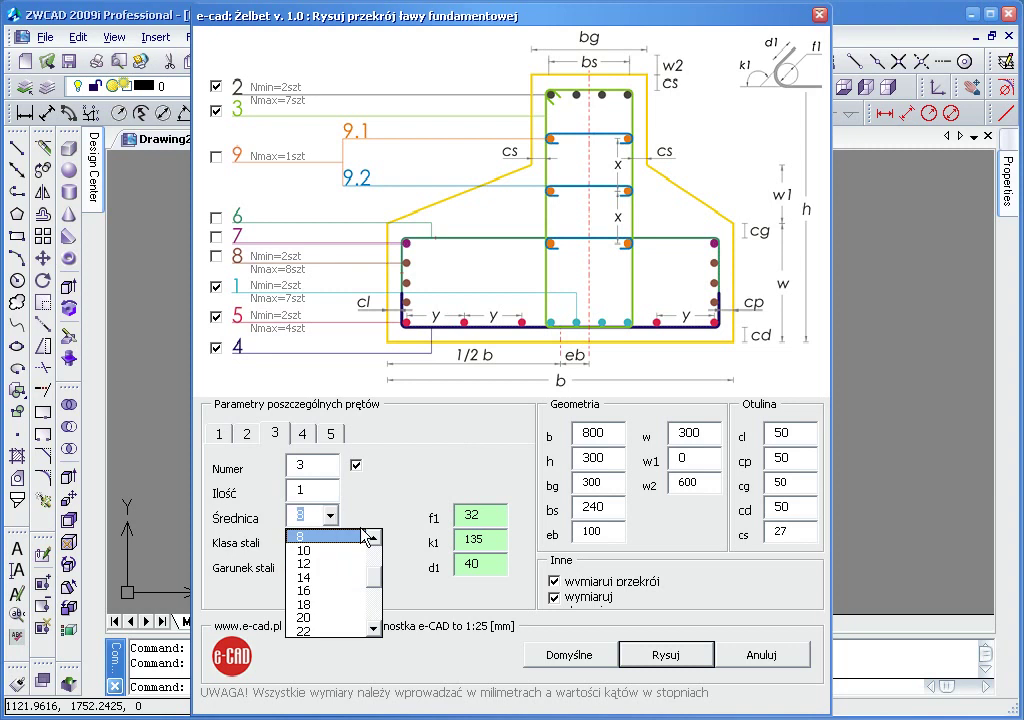
pyautogui.click(325, 537)
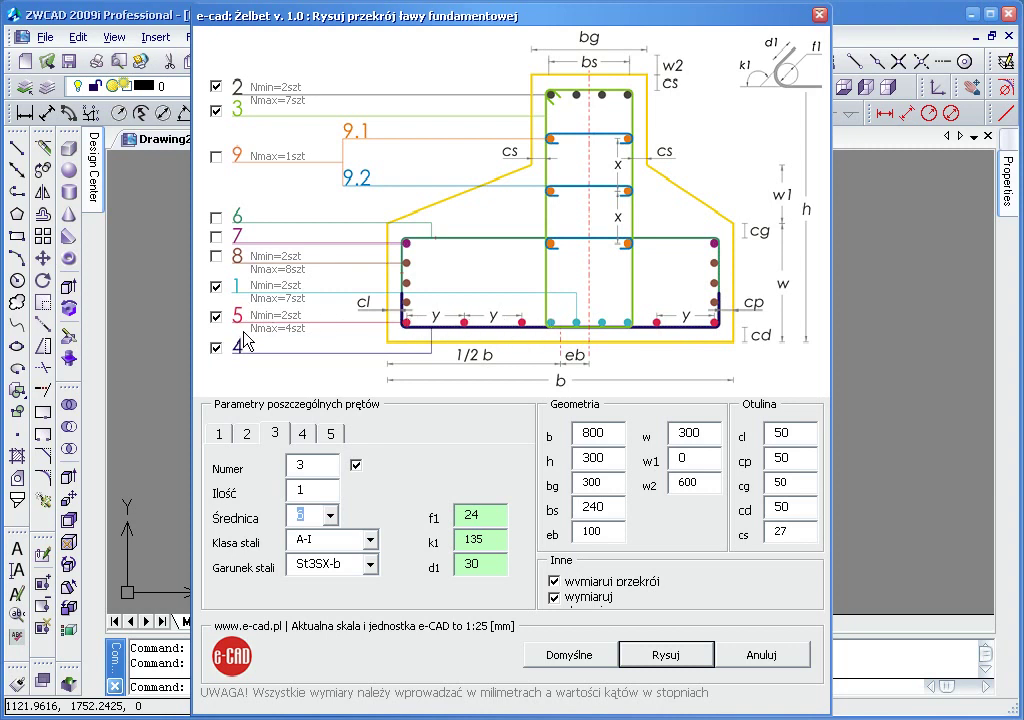
pyautogui.click(302, 433)
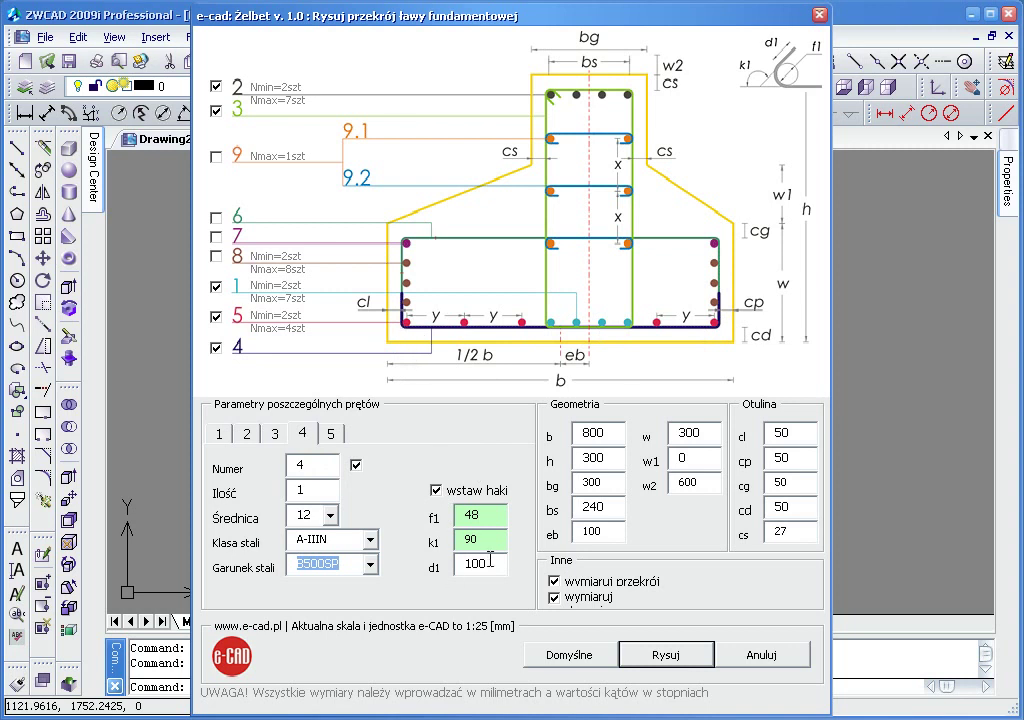
# - Return bar 4 to diameter 12 with d1 100, then show bar 5 (4 bars, y 150)
pyautogui.click(330, 515)
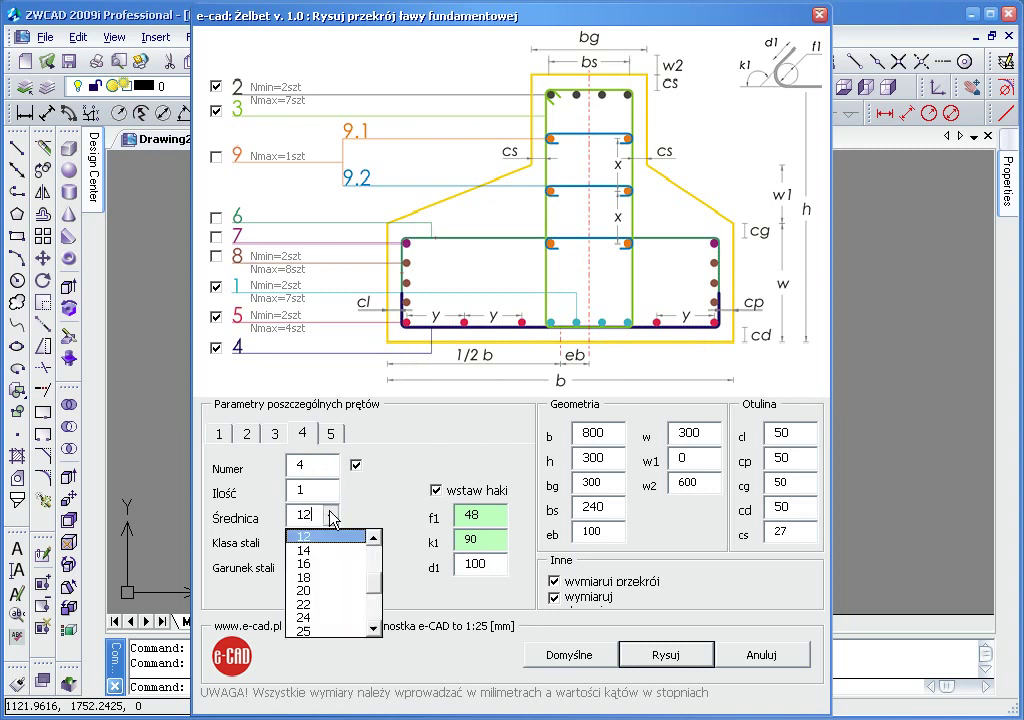
pyautogui.click(373, 539)
pyautogui.click(355, 537)
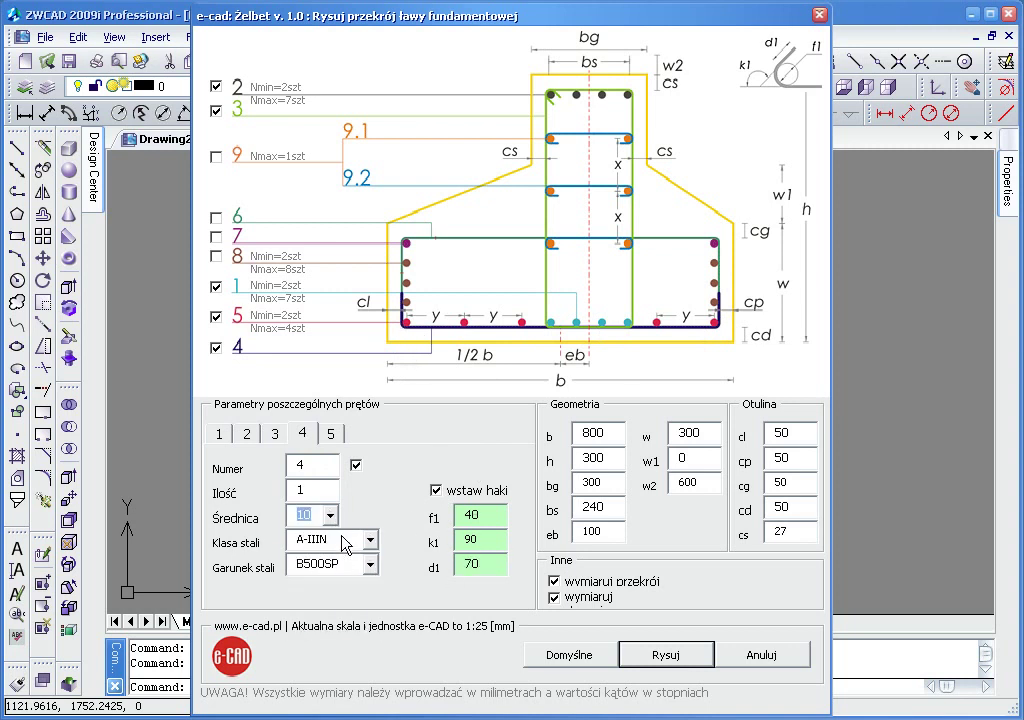
pyautogui.click(314, 518)
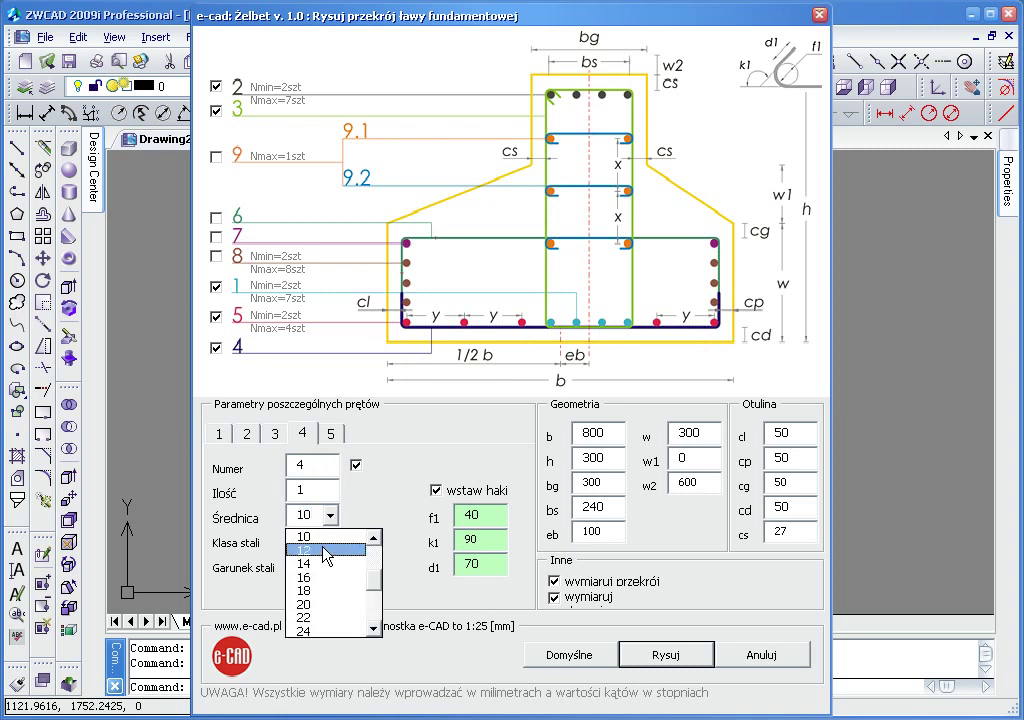
pyautogui.click(327, 552)
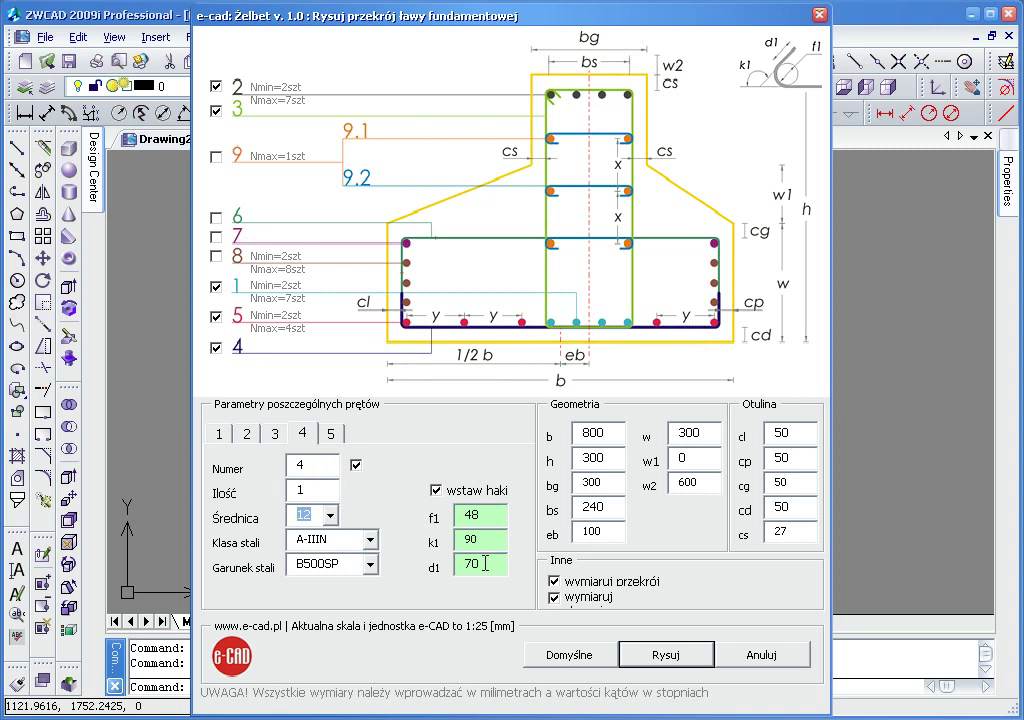
pyautogui.click(491, 564)
pyautogui.write('100')
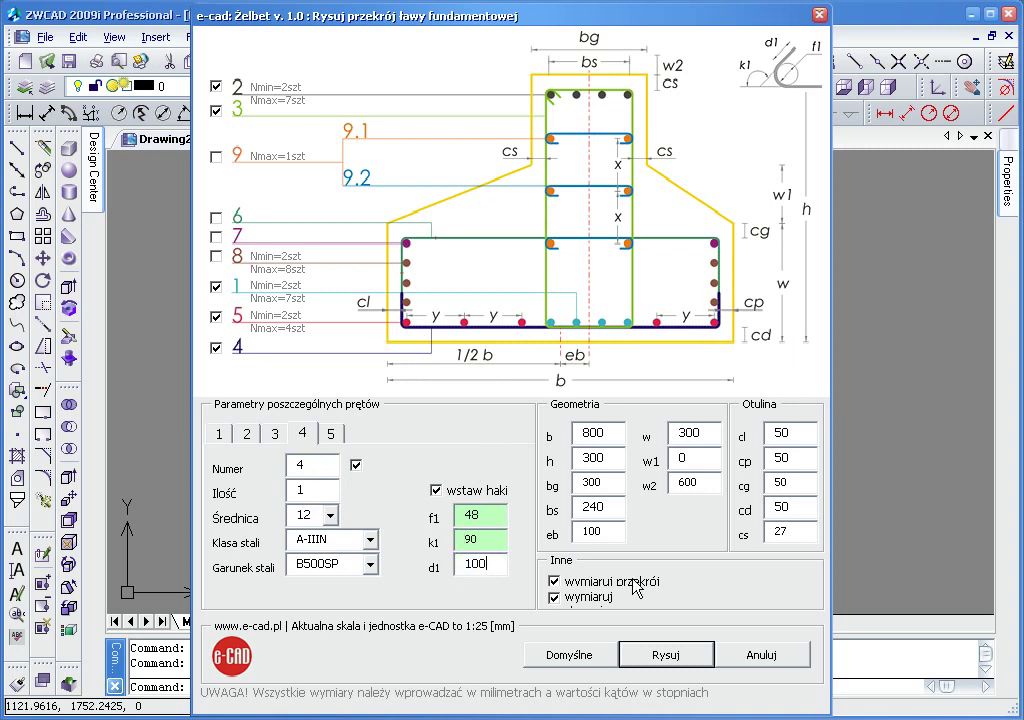
pyautogui.click(330, 433)
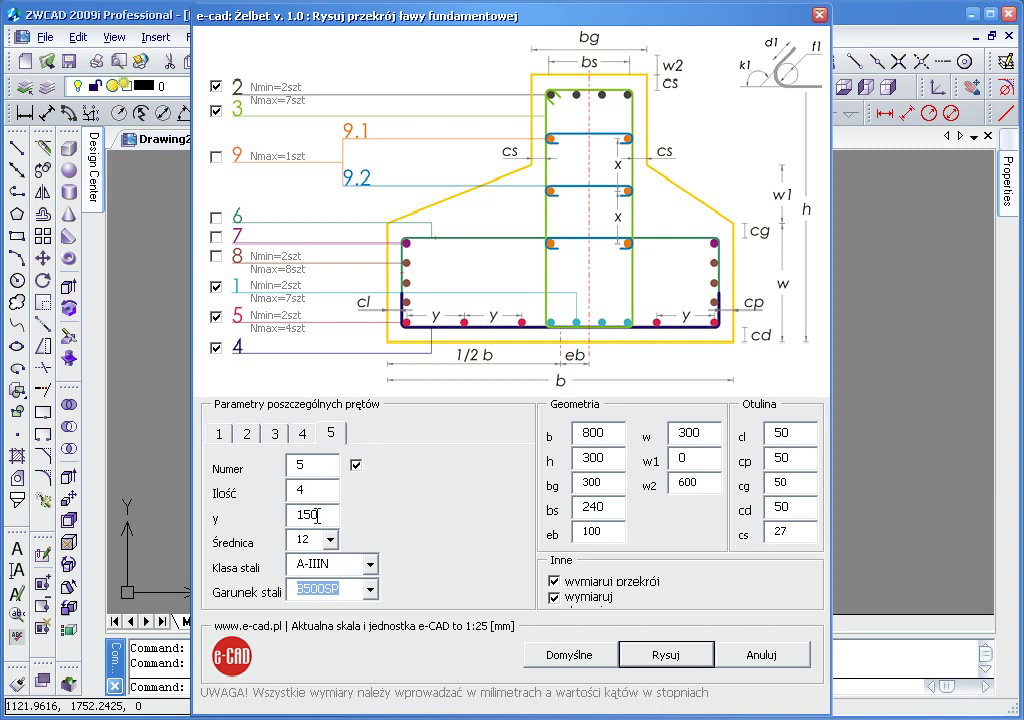
# - Draw the footing section with bar labels and bent-bar shapes at a picked point
pyautogui.click(668, 656)
pyautogui.click(274, 378)
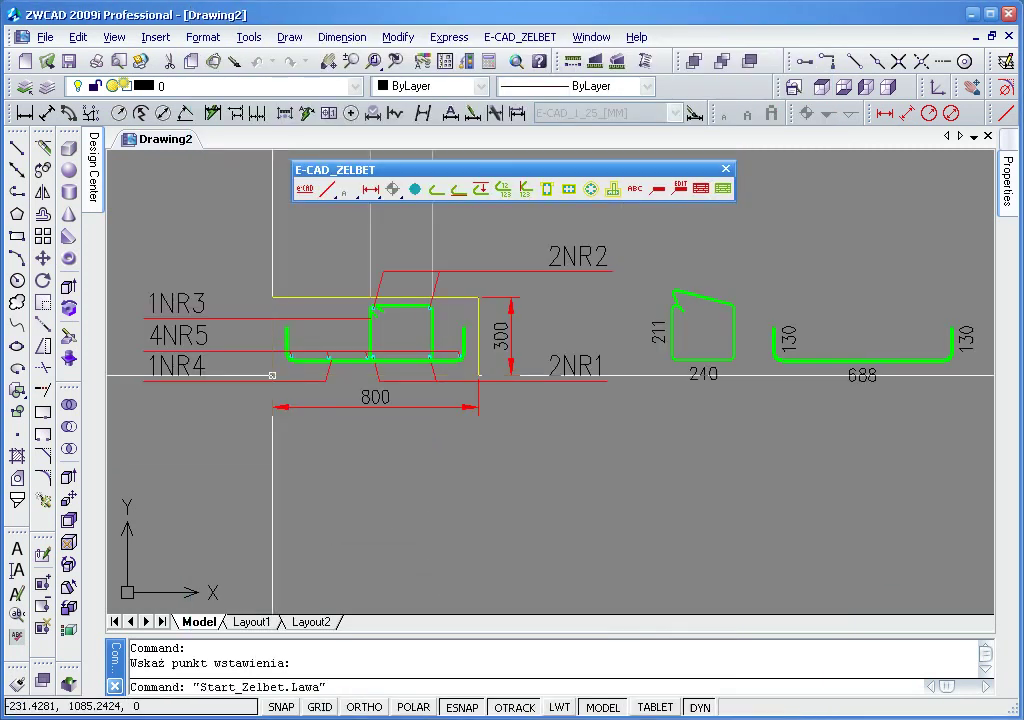
pyautogui.scroll(4, 361, 334)
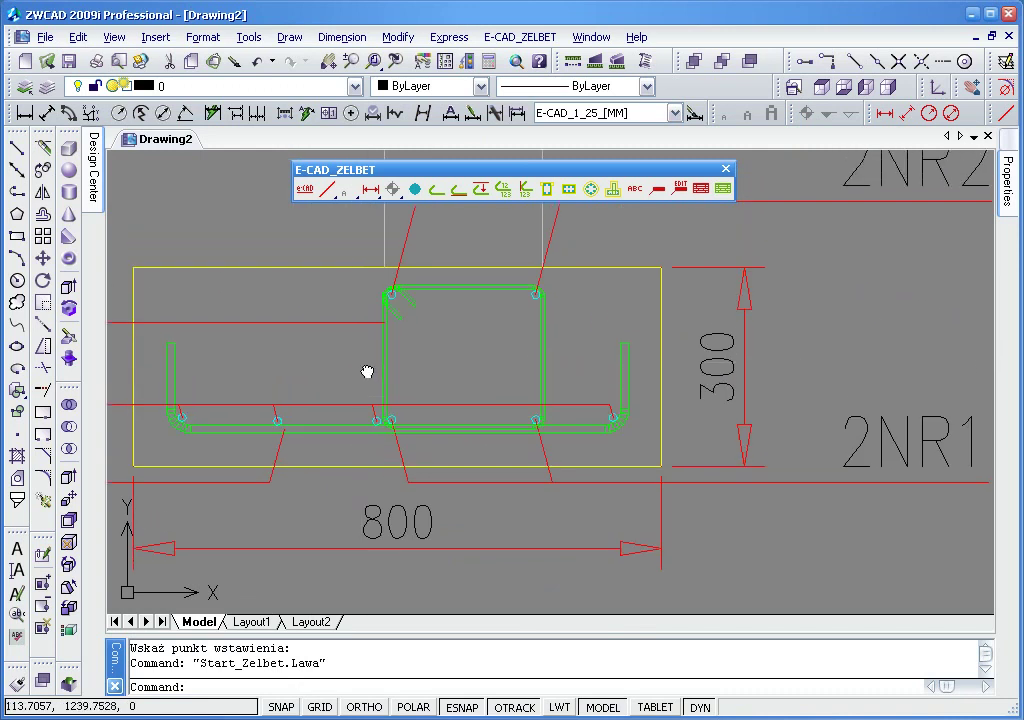
pyautogui.scroll(-4, 366, 370)
pyautogui.scroll(-4, 371, 380)
pyautogui.scroll(1, 371, 381)
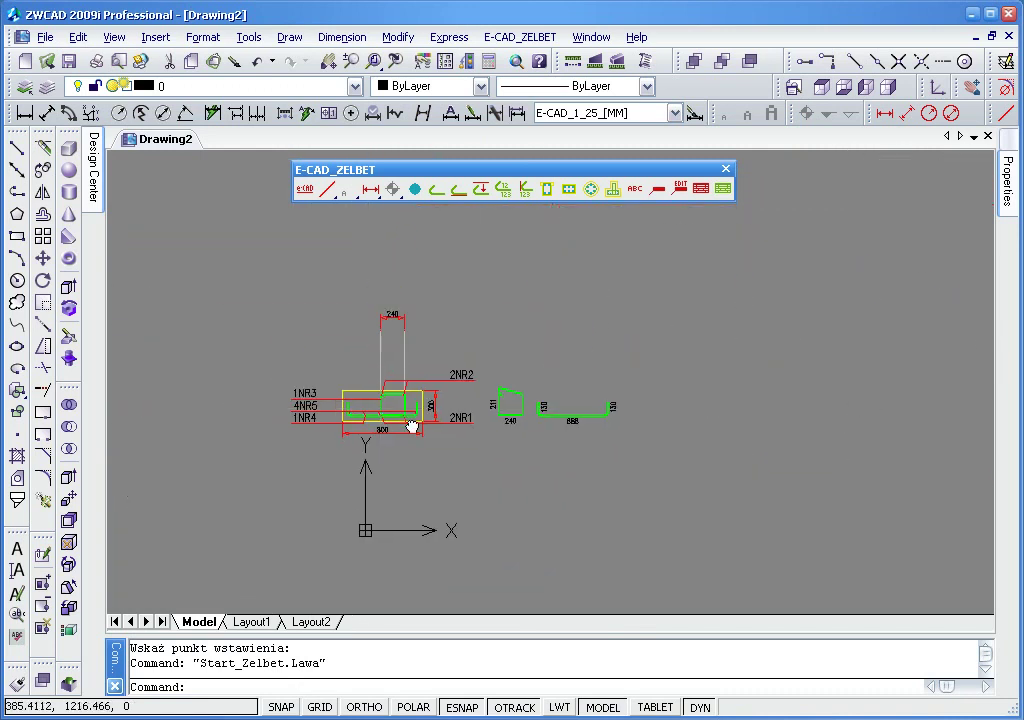
# - Window-select the whole footing drawing and delete it
pyautogui.click(727, 517)
pyautogui.click(240, 312)
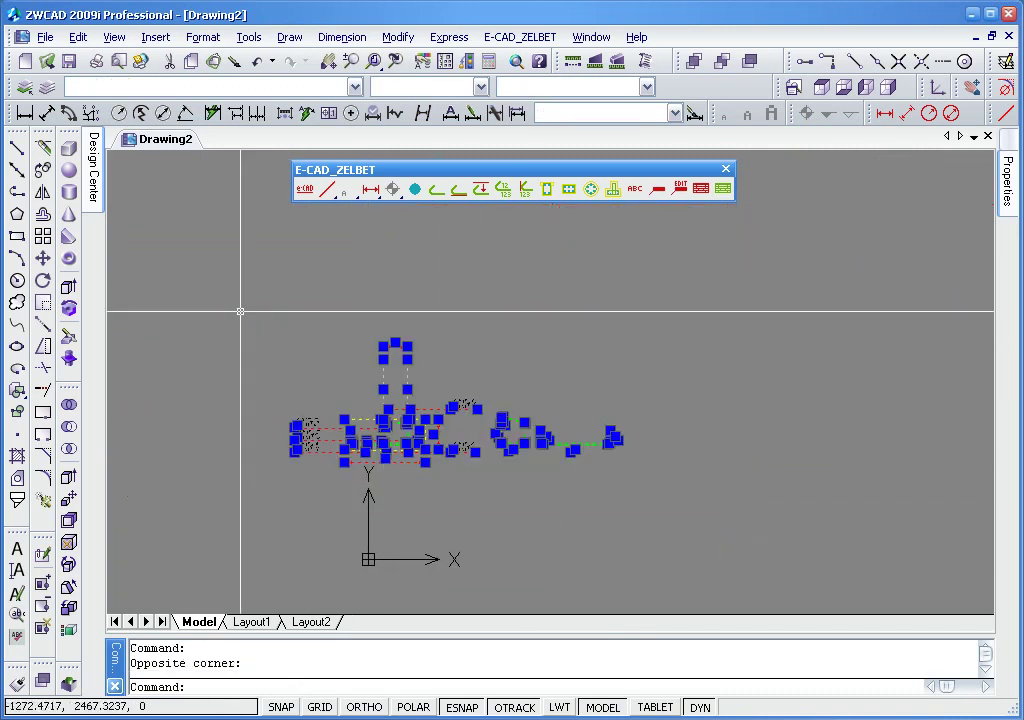
pyautogui.press('Delete')
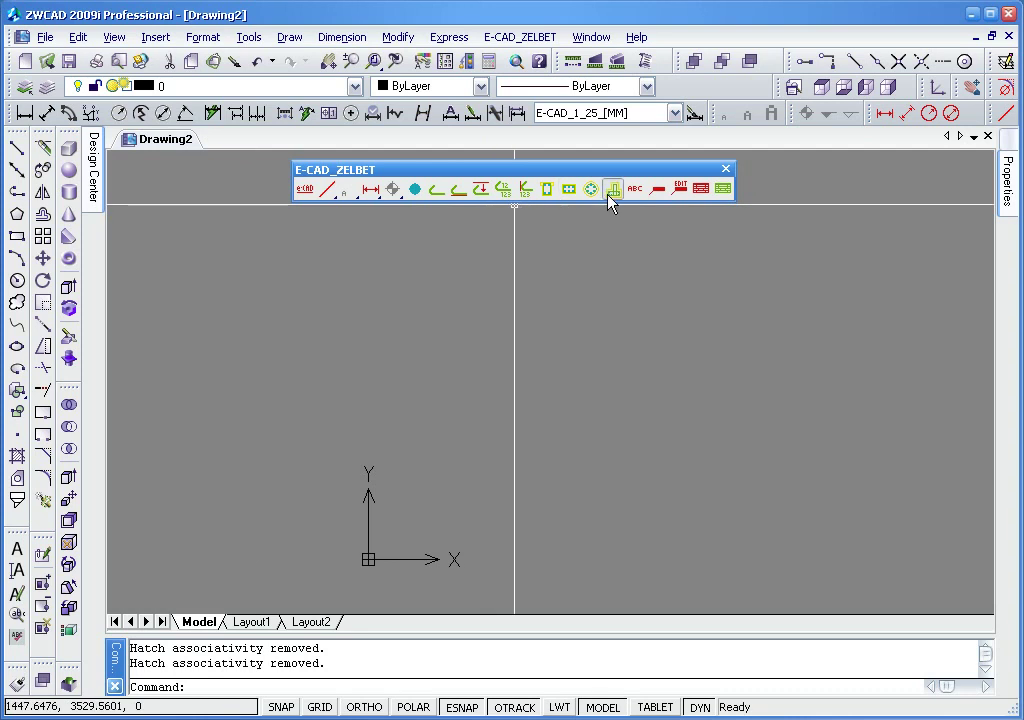
# - Insert a footing section with eb 0 and frame it in the view
pyautogui.click(610, 195)
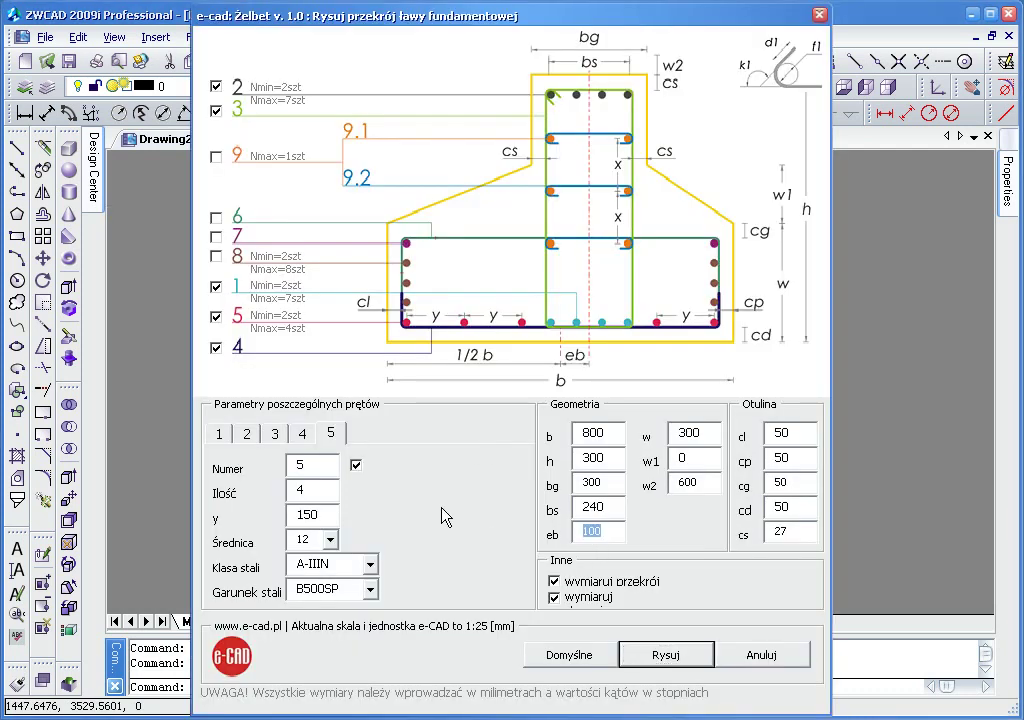
pyautogui.write('0')
pyautogui.click(660, 656)
pyautogui.click(348, 392)
pyautogui.scroll(5, 345, 388)
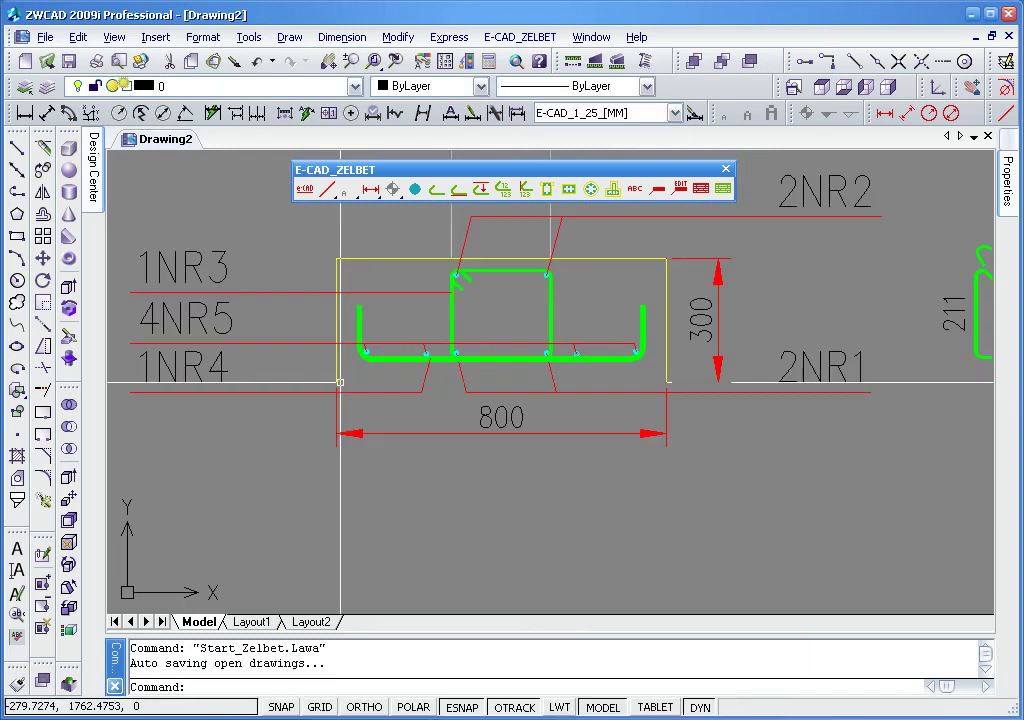
pyautogui.moveTo(418, 354); pyautogui.dragTo(347, 466, button='middle')
pyautogui.scroll(-2, 436, 425)
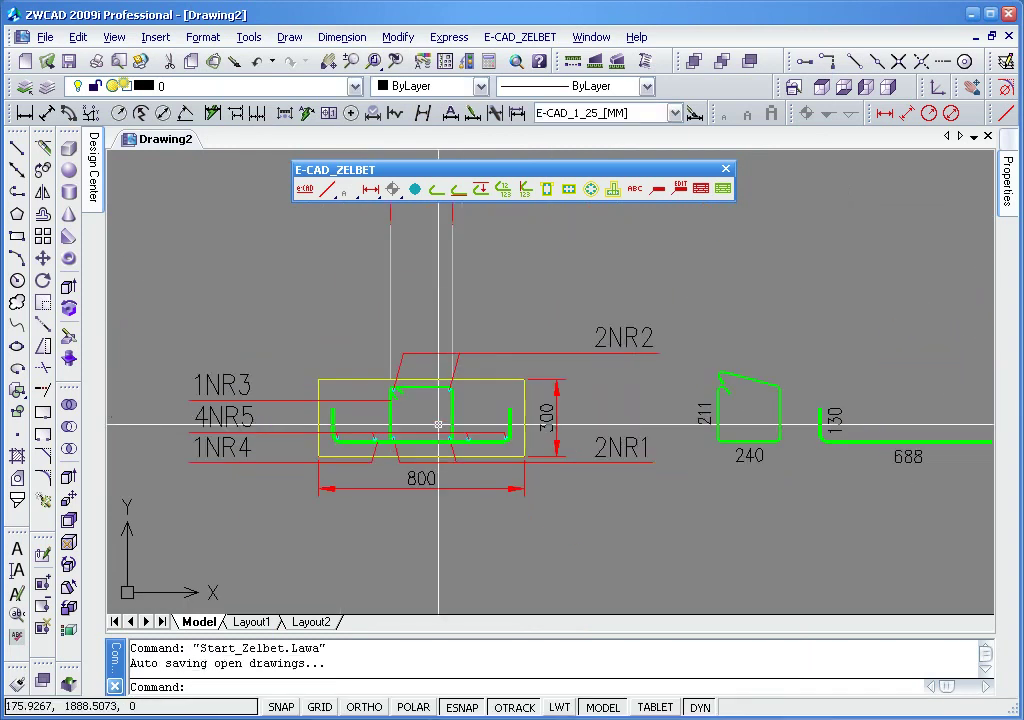
pyautogui.scroll(-3, 434, 425)
pyautogui.scroll(-3, 470, 418)
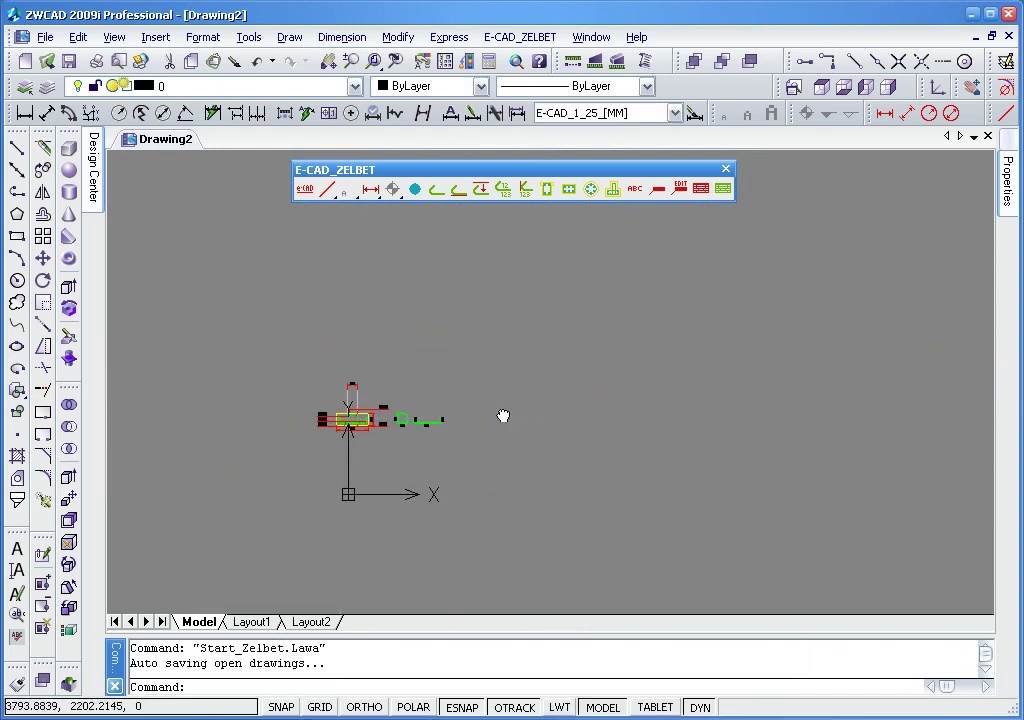
pyautogui.moveTo(500, 416); pyautogui.dragTo(283, 414, button='middle')
pyautogui.scroll(-2, 283, 414)
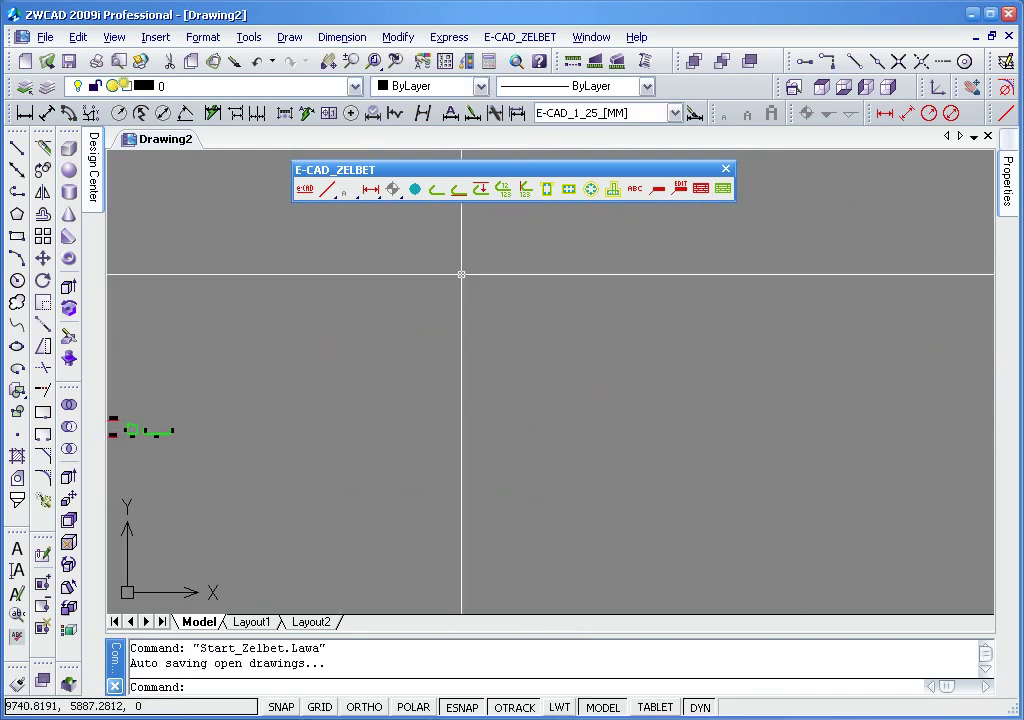
# - Draw a second section with h 1000 and bars 9, 9.1 and 9.2 included
pyautogui.click(613, 189)
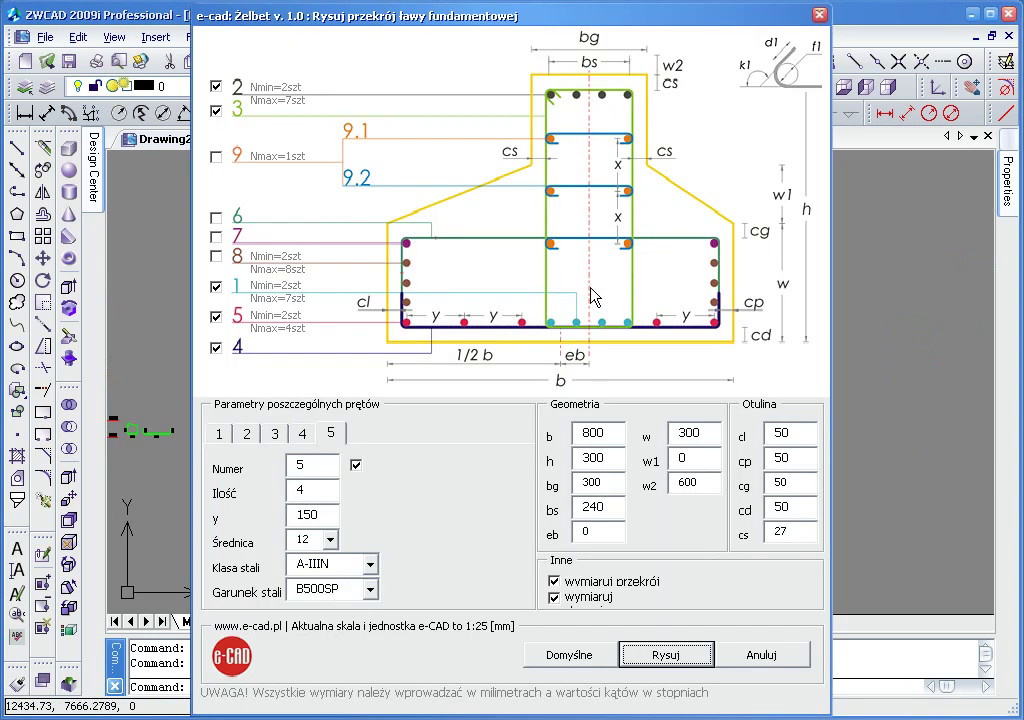
pyautogui.doubleClick(611, 459)
pyautogui.write('1000')
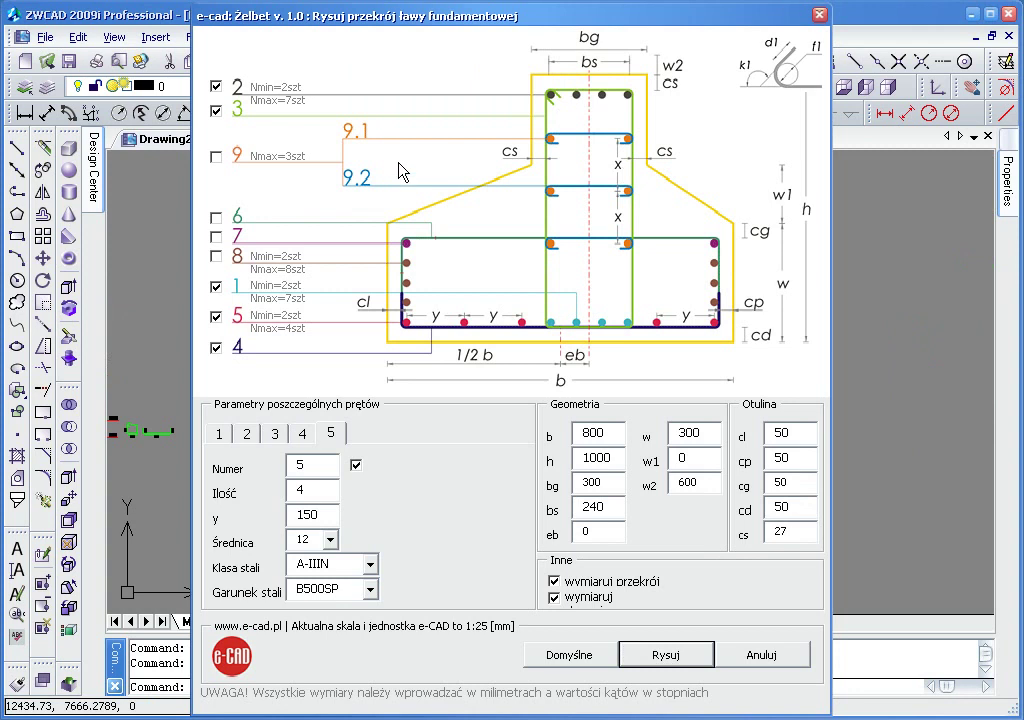
pyautogui.click(216, 157)
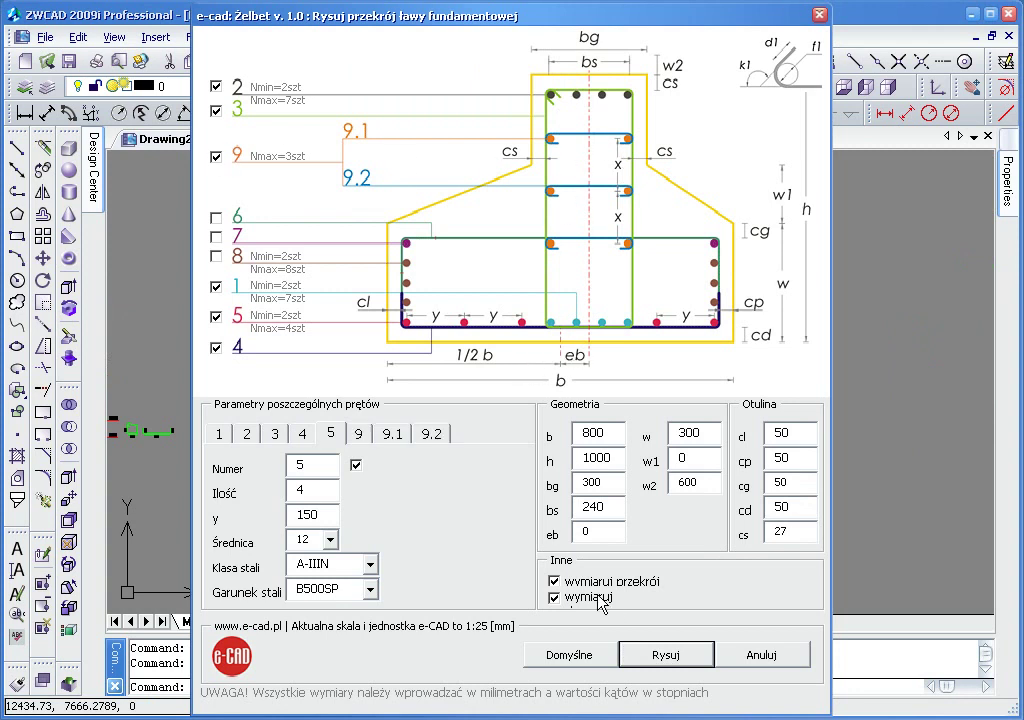
pyautogui.click(666, 655)
pyautogui.click(432, 443)
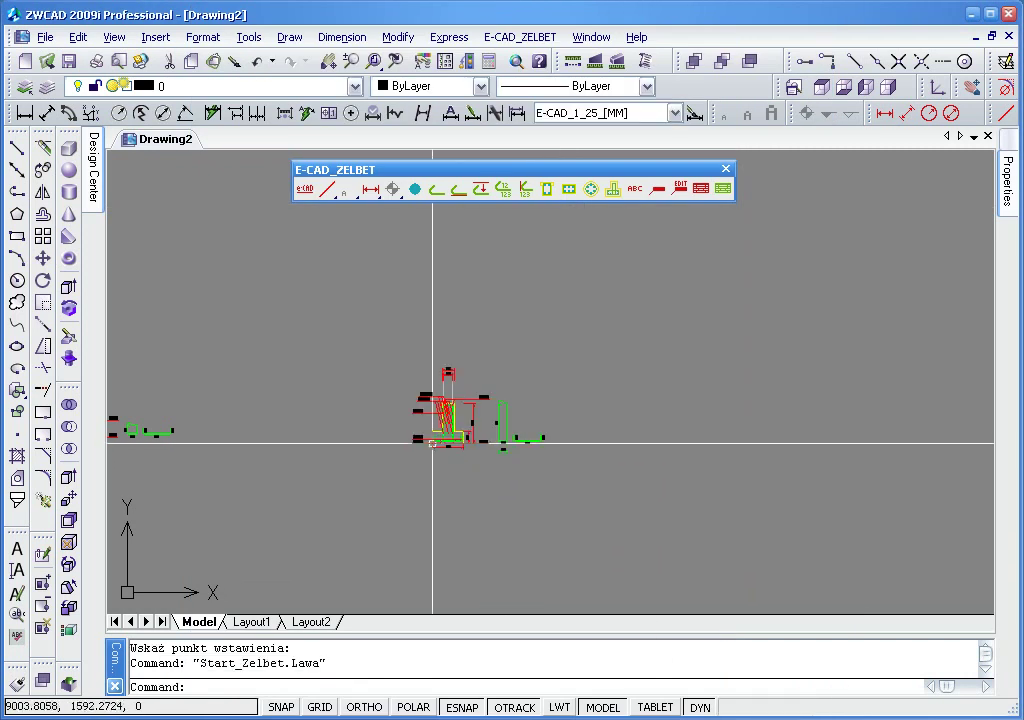
pyautogui.scroll(5, 438, 425)
pyautogui.scroll(4, 438, 425)
pyautogui.moveTo(456, 432); pyautogui.dragTo(425, 479, button='middle')
pyautogui.scroll(-1, 393, 526)
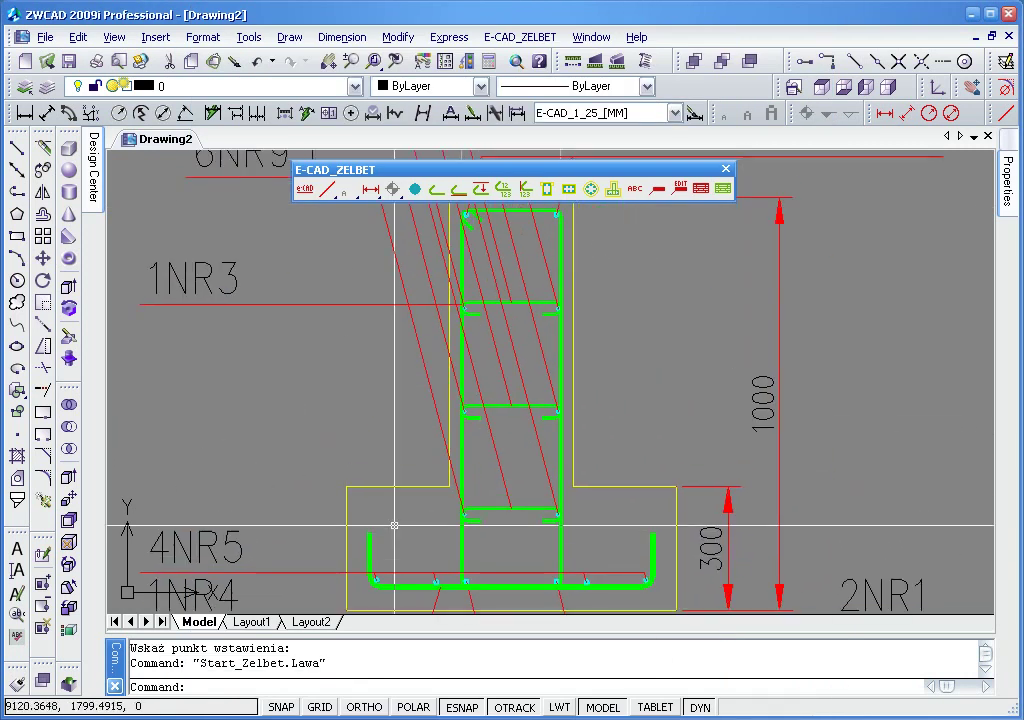
pyautogui.scroll(-1, 393, 526)
pyautogui.scroll(-2, 488, 465)
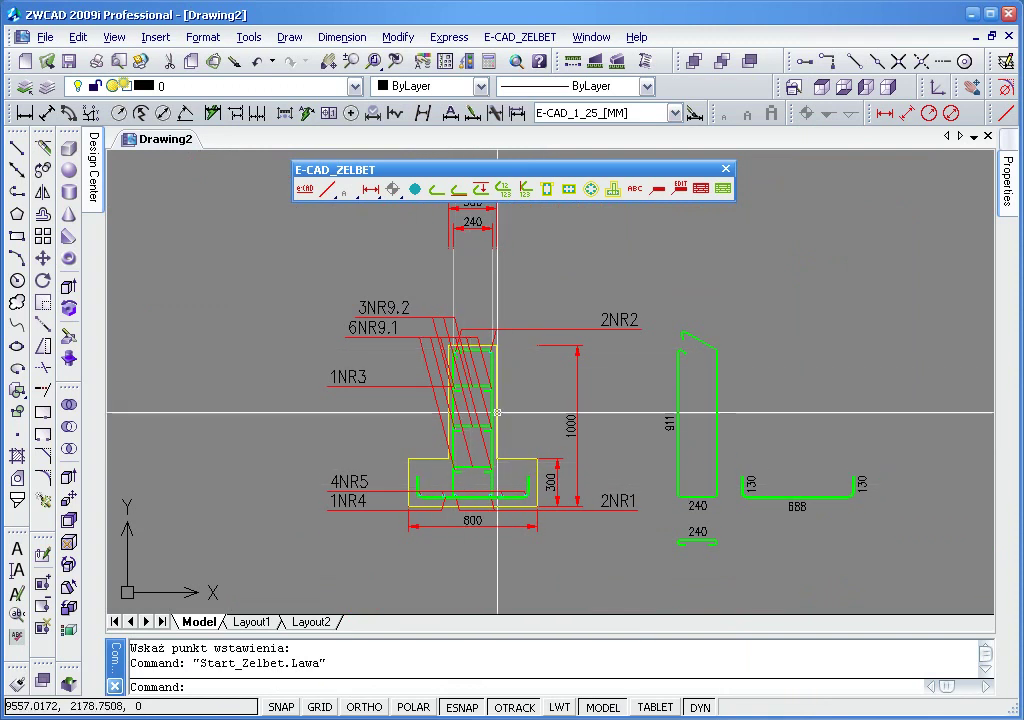
pyautogui.moveTo(535, 413); pyautogui.dragTo(515, 419, button='middle')
pyautogui.scroll(-2, 515, 419)
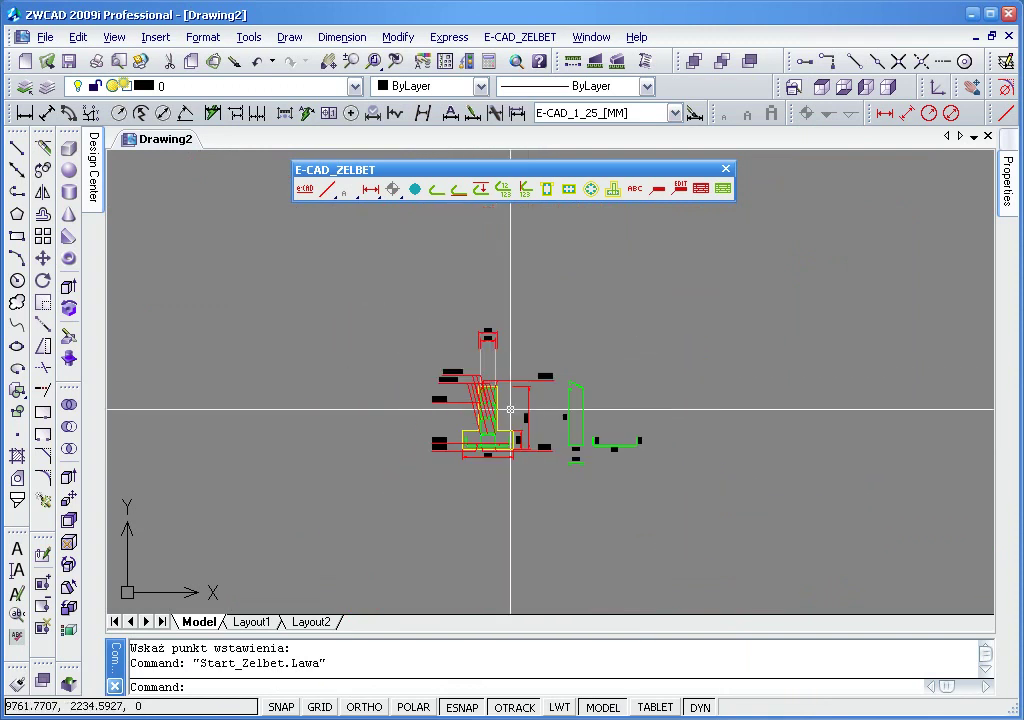
pyautogui.moveTo(489, 473); pyautogui.dragTo(466, 418, button='middle')
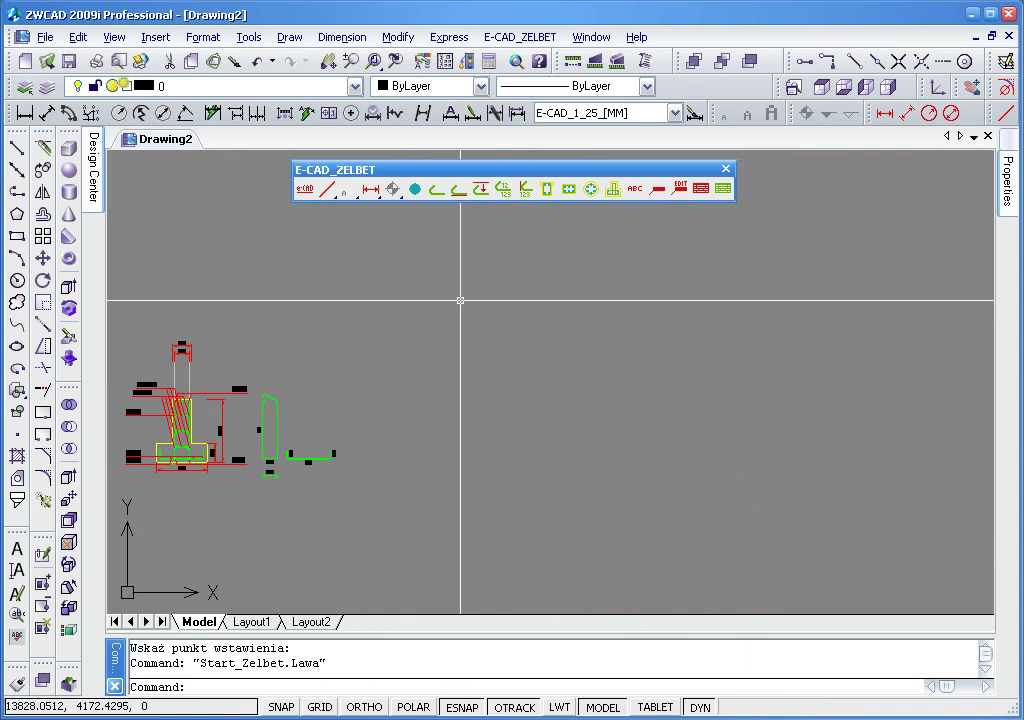
# - Reopen the footing-section designer and untick bar 4, excluding it with bars 6, 7, 8
pyautogui.click(614, 192)
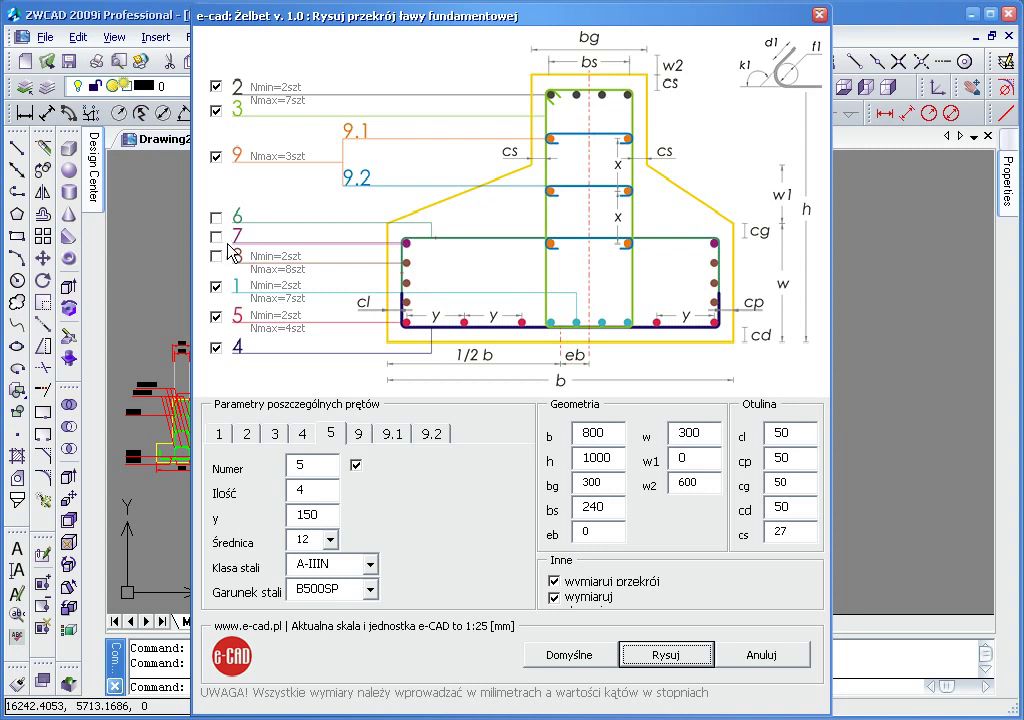
pyautogui.click(216, 347)
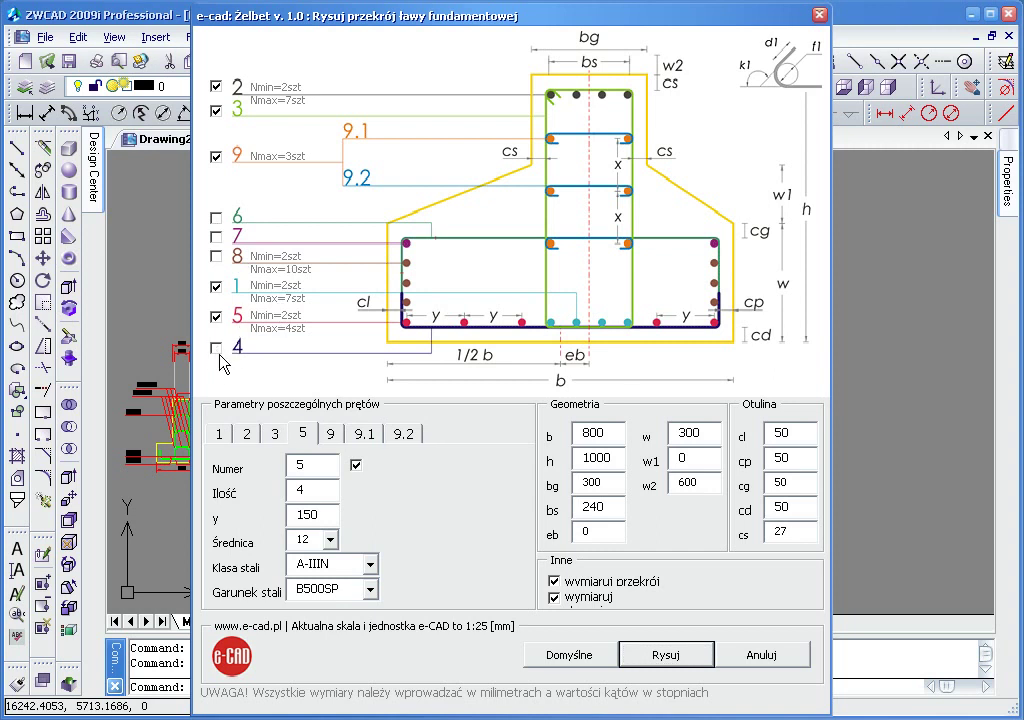
# - Include bars 6, 7 and 8, reviewing each, and set bar 8 (Ø16) quantity to 5
pyautogui.click(216, 217)
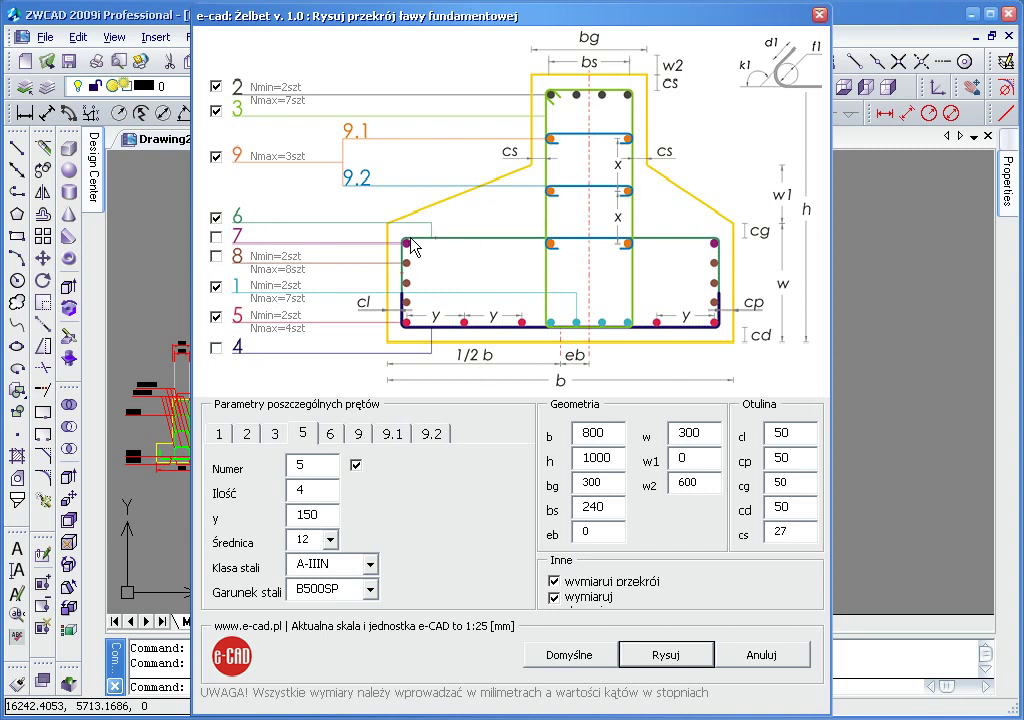
pyautogui.click(333, 436)
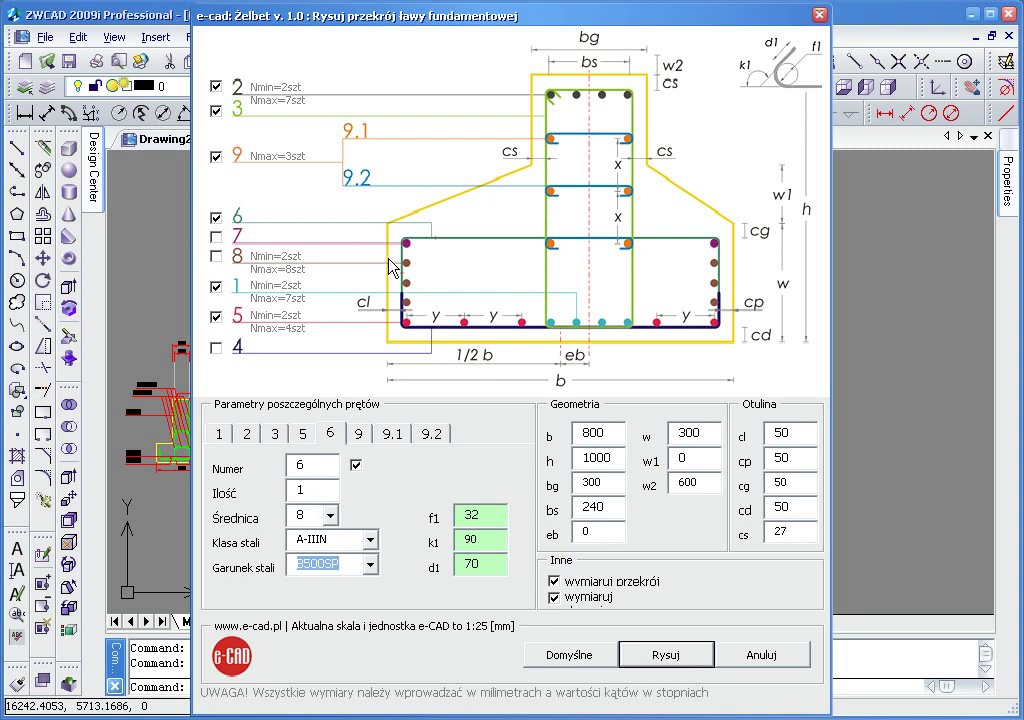
pyautogui.click(218, 237)
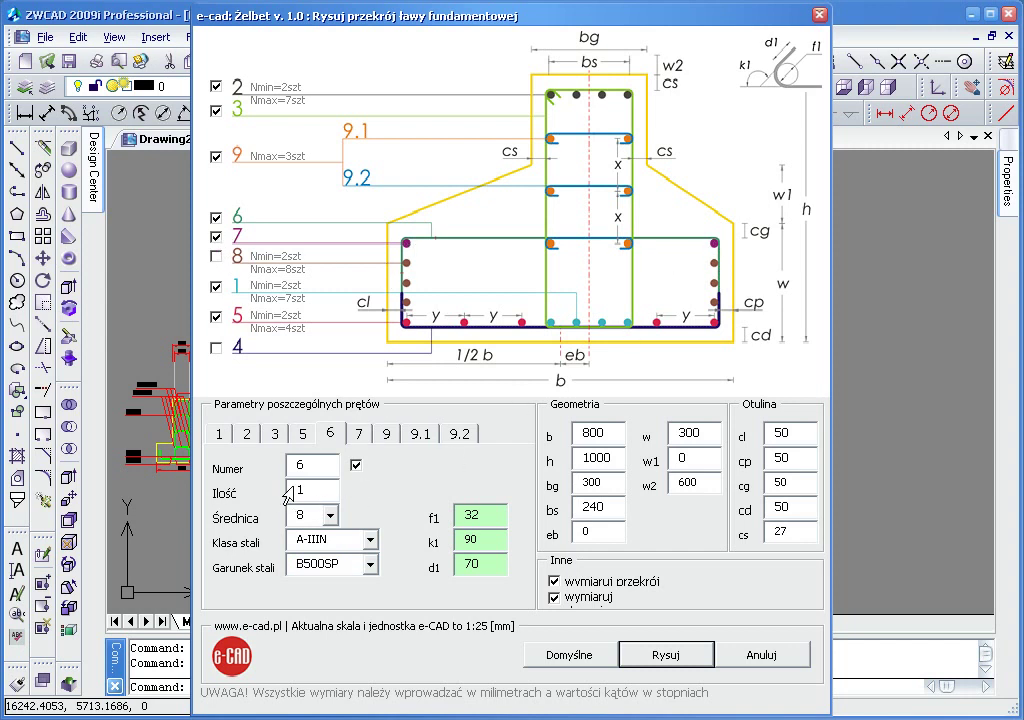
pyautogui.click(358, 435)
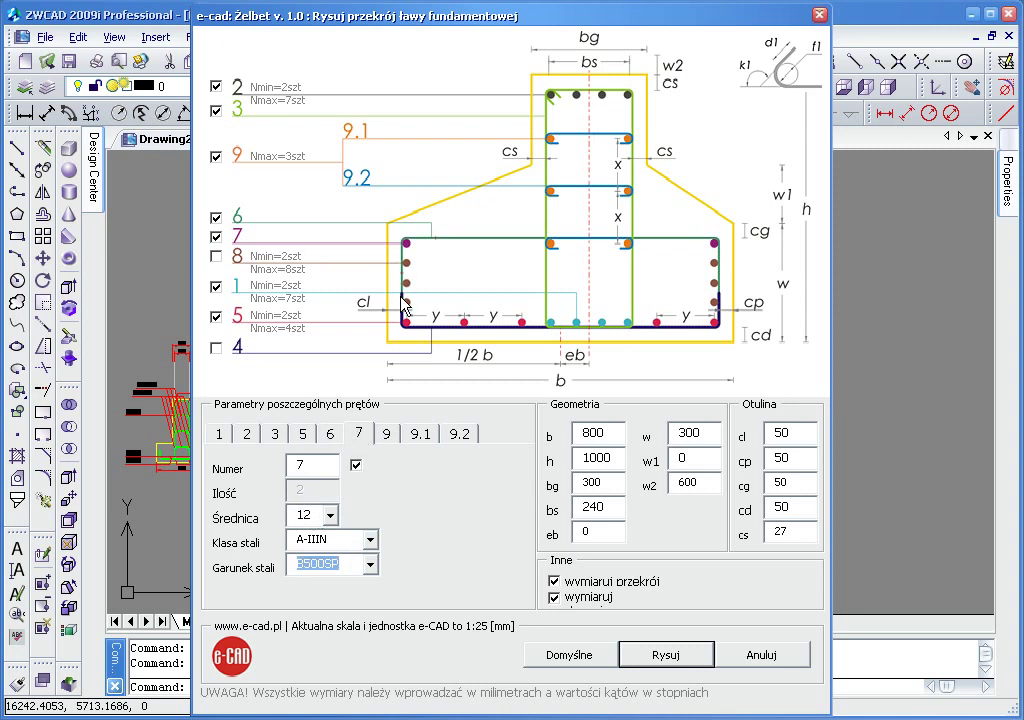
pyautogui.click(217, 258)
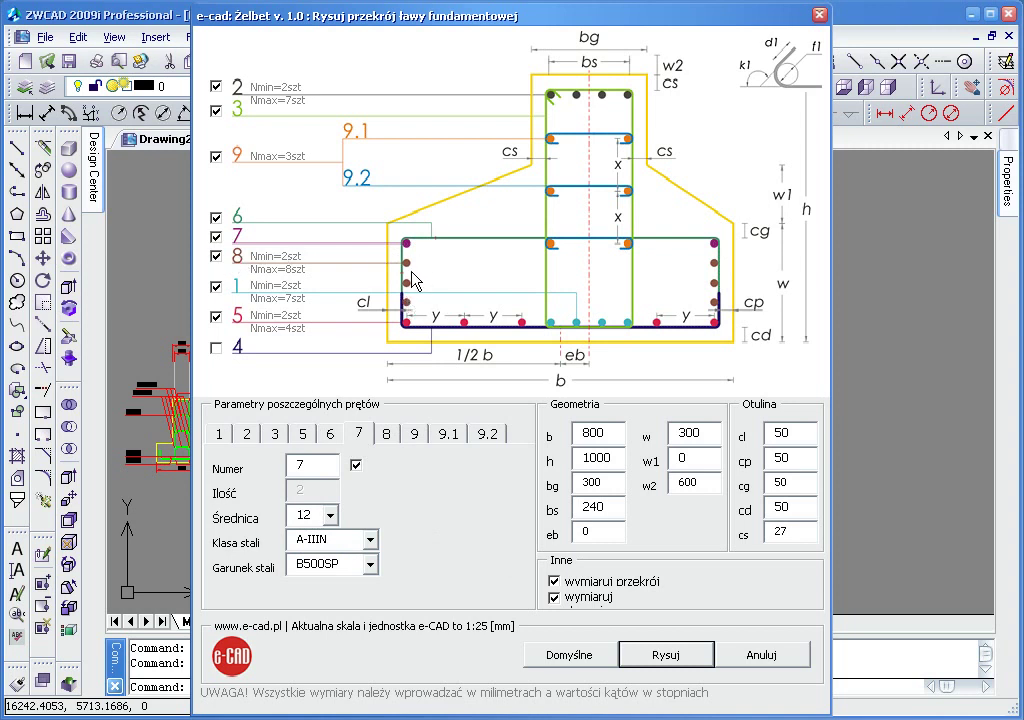
pyautogui.click(387, 440)
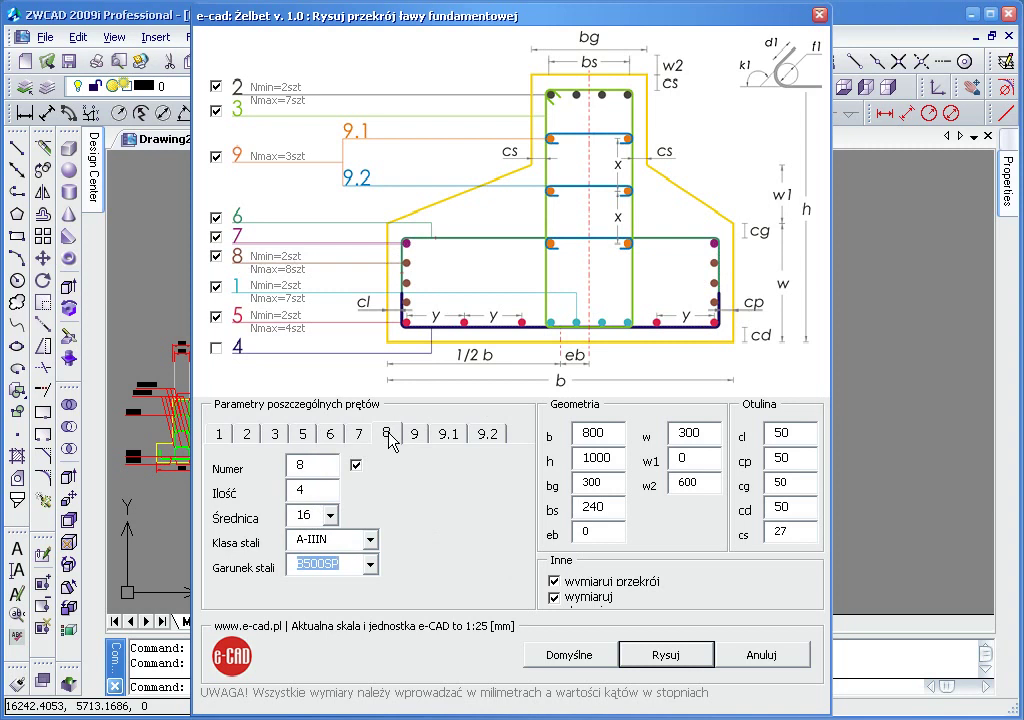
pyautogui.doubleClick(315, 494)
pyautogui.write('5')
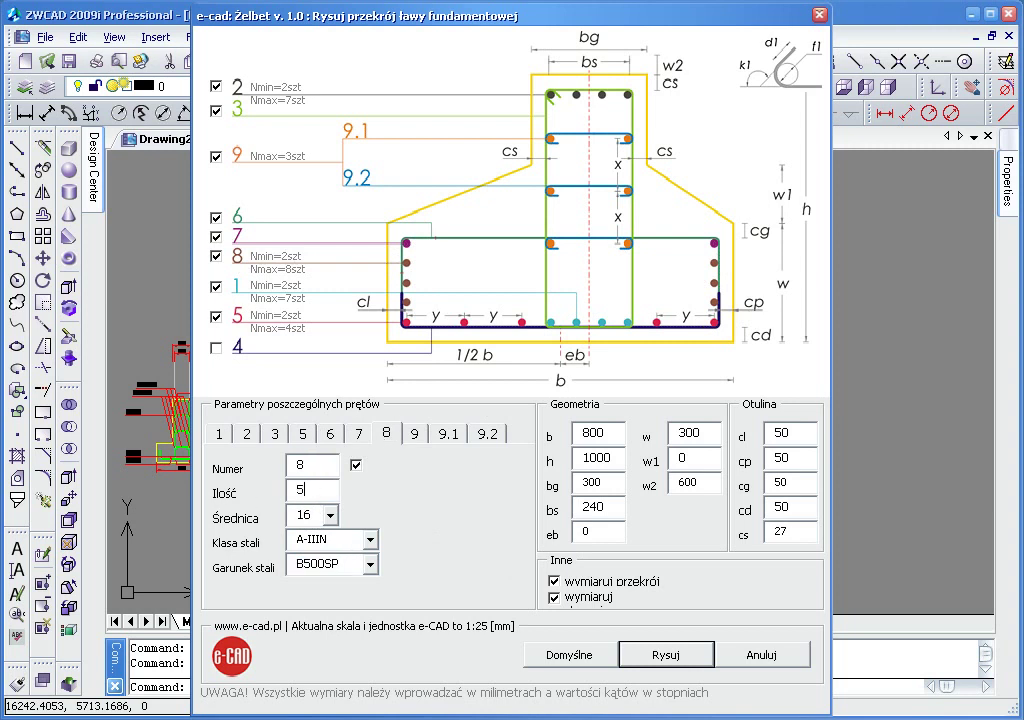
# - Dismiss bar 8's even-count warning and change its quantity to 6
pyautogui.click(668, 658)
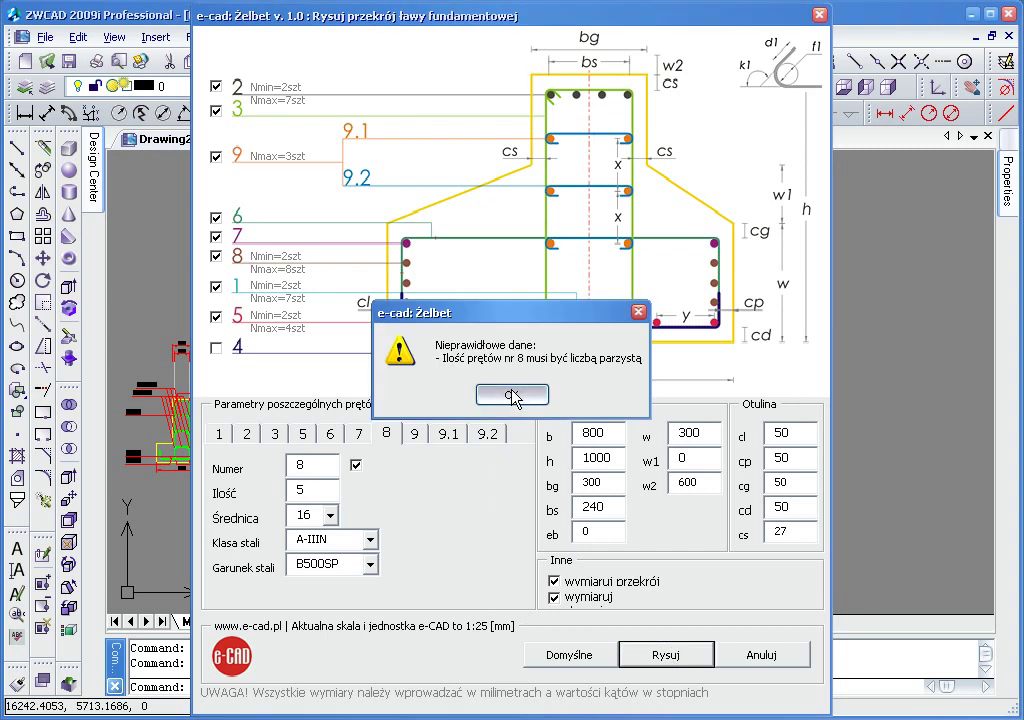
pyautogui.click(511, 397)
pyautogui.doubleClick(307, 491)
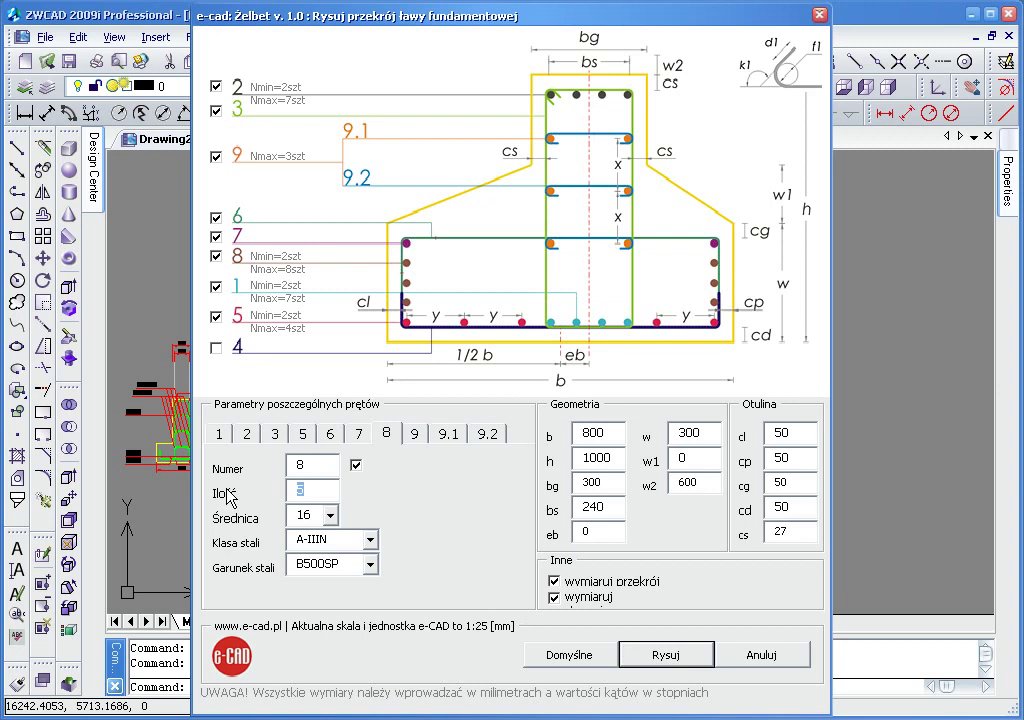
pyautogui.write('6')
# - Draw the footing section with 6NR8 bars and place it, checking its rebar
pyautogui.click(668, 656)
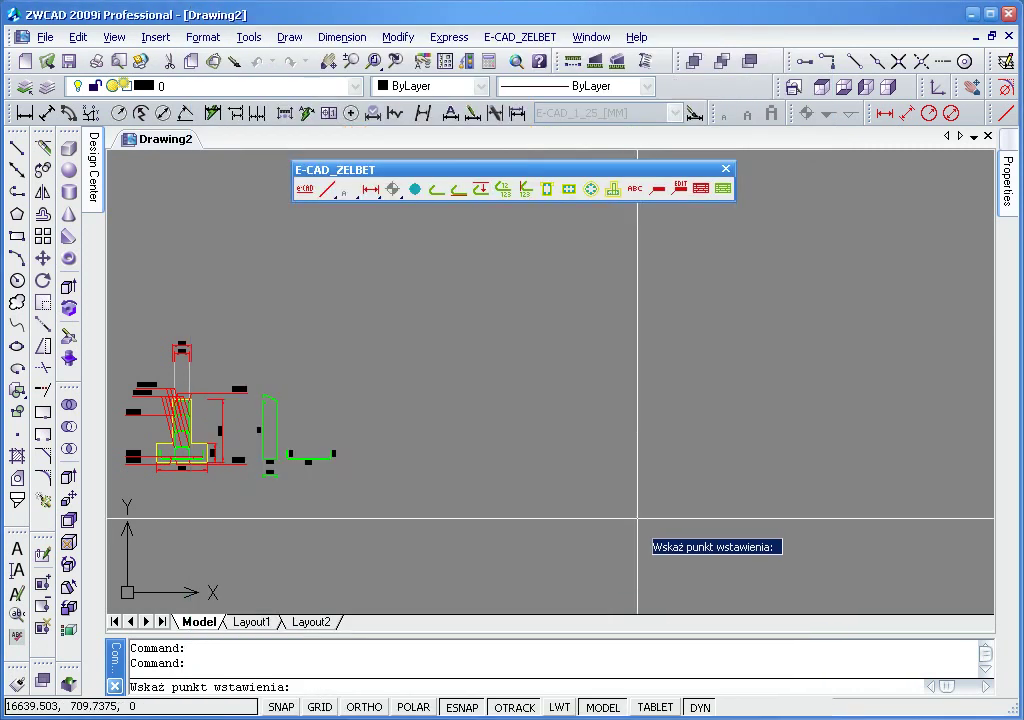
pyautogui.click(578, 455)
pyautogui.scroll(5, 580, 452)
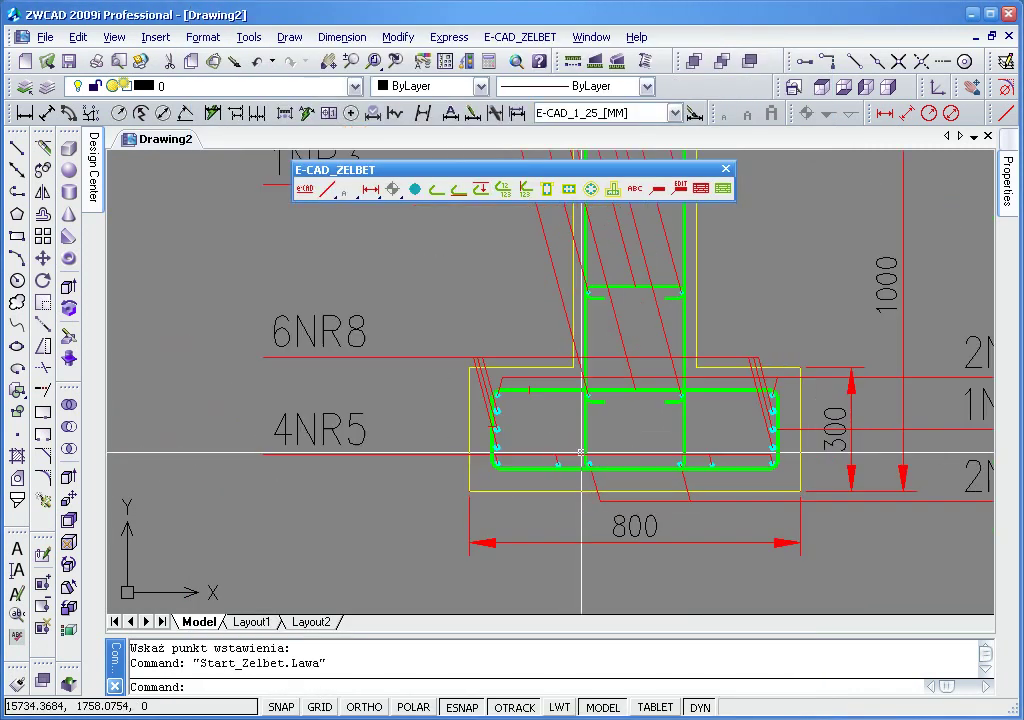
pyautogui.moveTo(622, 434); pyautogui.dragTo(480, 434, button='middle')
pyautogui.scroll(2, 480, 434)
pyautogui.scroll(2, 573, 432)
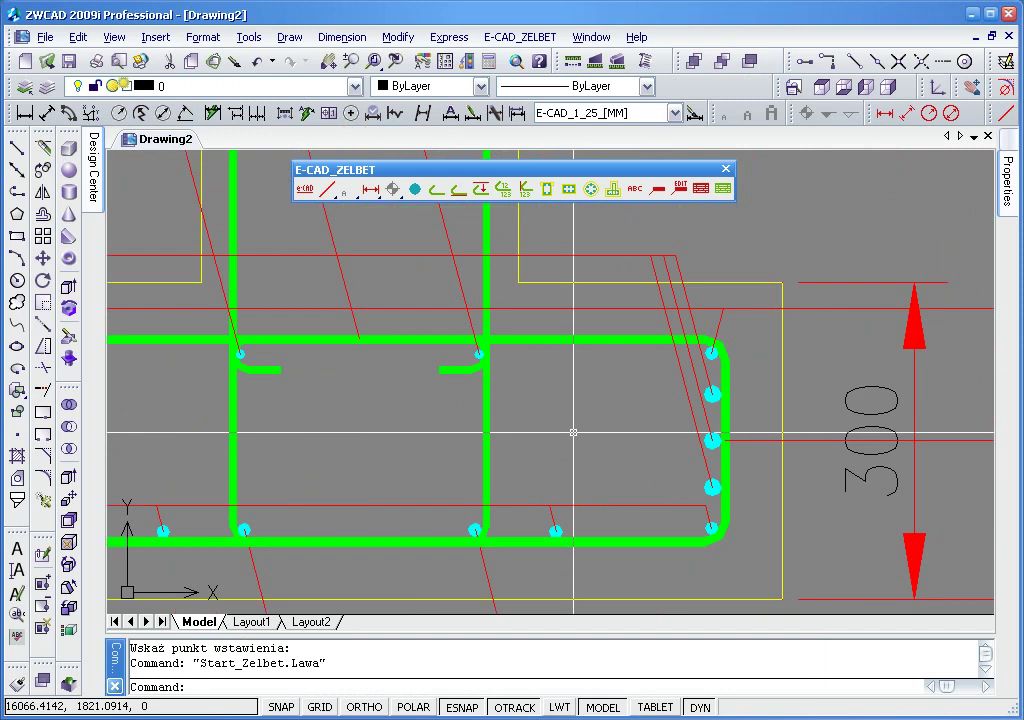
pyautogui.scroll(-2, 573, 432)
pyautogui.scroll(-3, 573, 432)
pyautogui.moveTo(573, 432)
pyautogui.mouseDown(button='middle')
pyautogui.moveTo(542, 434)
pyautogui.moveTo(607, 452)
pyautogui.moveTo(561, 473)
pyautogui.mouseUp(button='middle')
pyautogui.scroll(1, 542, 434)
pyautogui.scroll(-2, 528, 445)
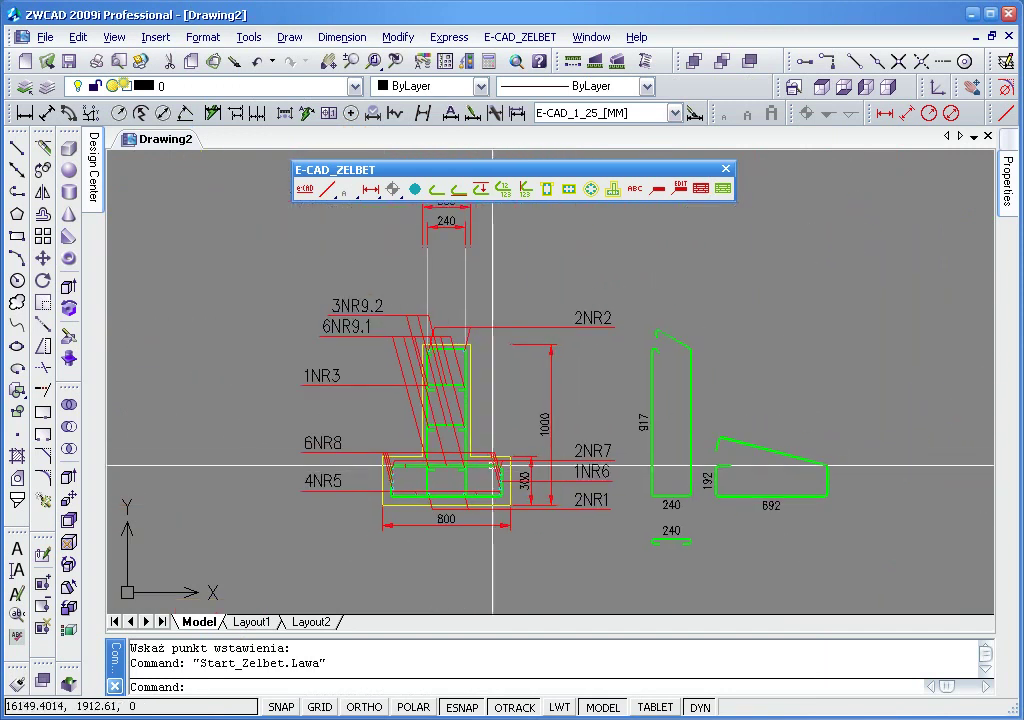
# - Select the entire footing section and its bent-bar shapes with a crossing window
pyautogui.scroll(2, 463, 458)
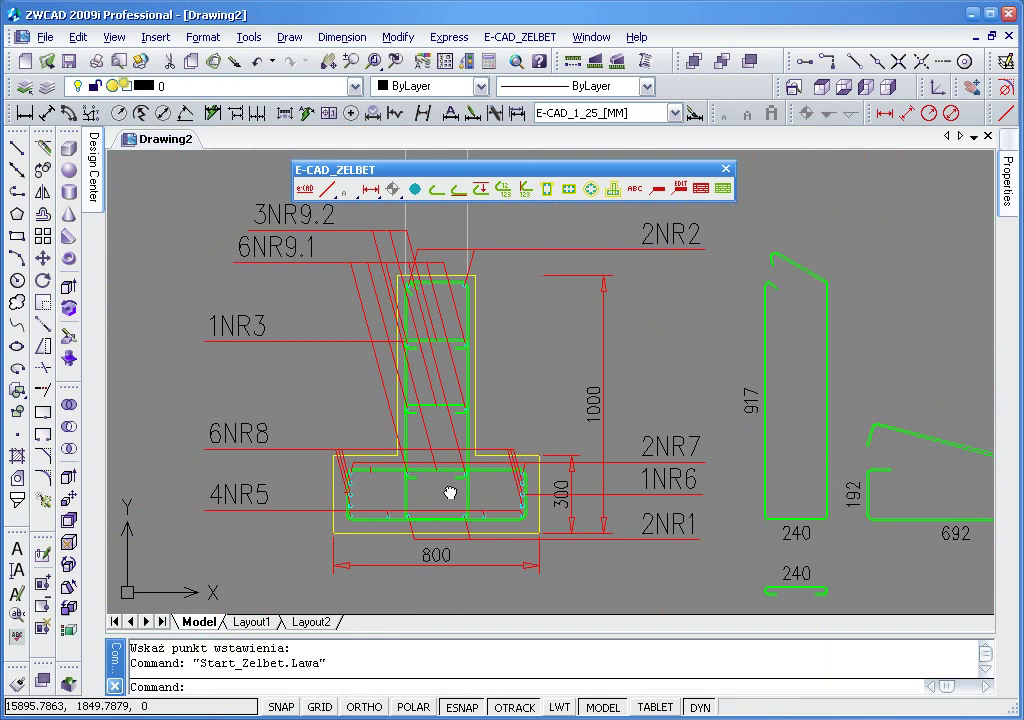
pyautogui.moveTo(452, 491); pyautogui.dragTo(461, 474, button='middle')
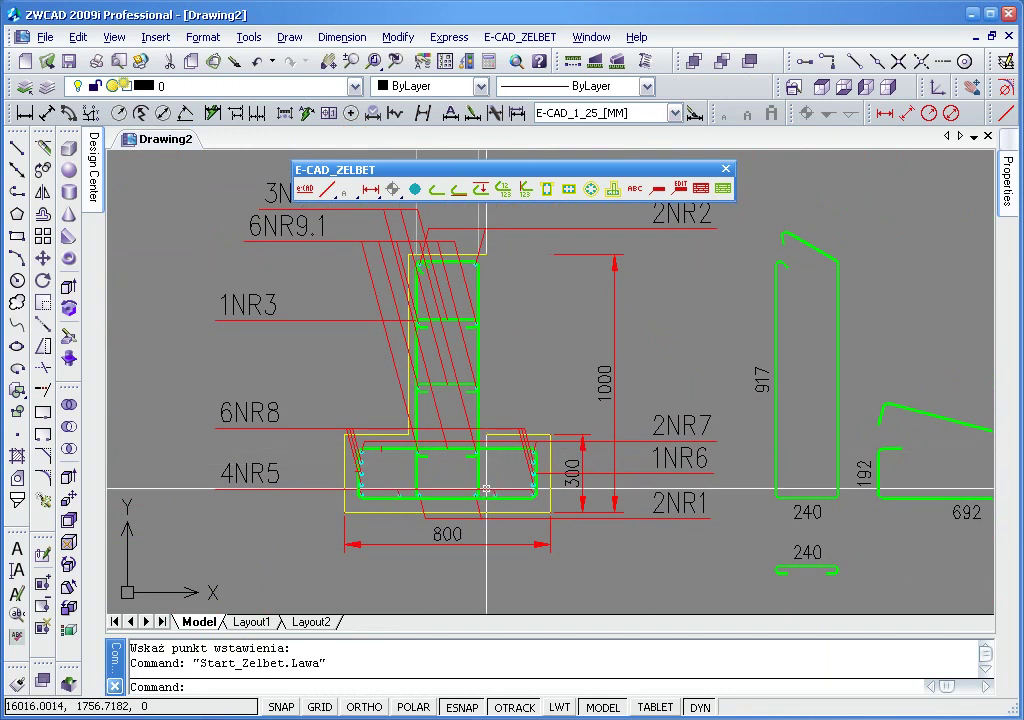
pyautogui.moveTo(473, 399); pyautogui.dragTo(473, 457, button='middle')
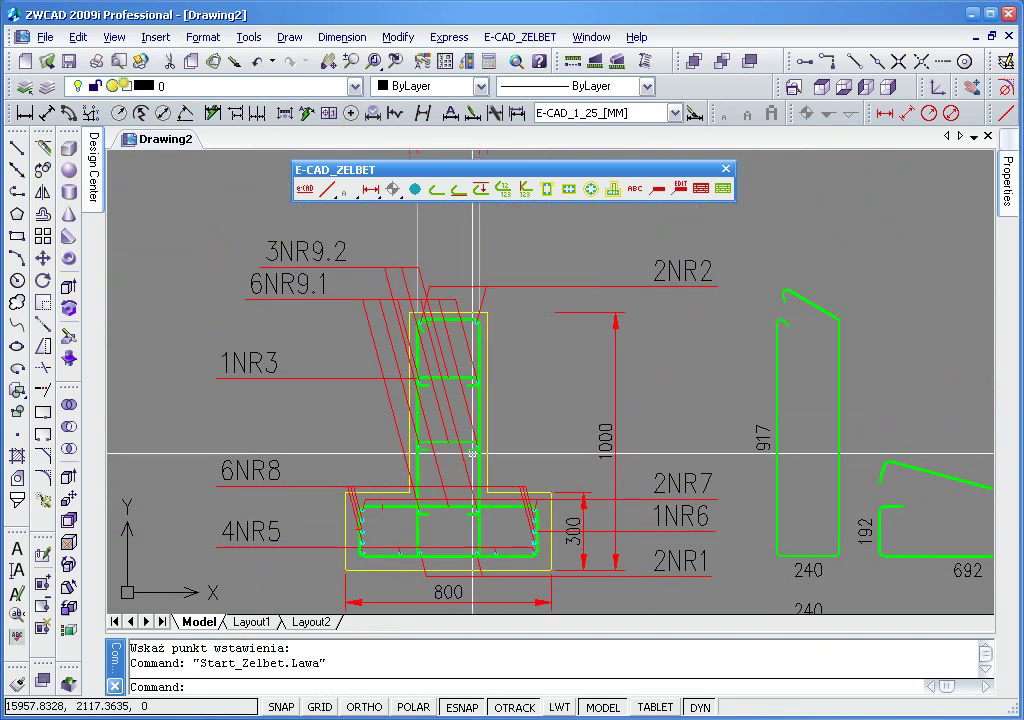
pyautogui.scroll(-2, 463, 437)
pyautogui.scroll(-1, 463, 437)
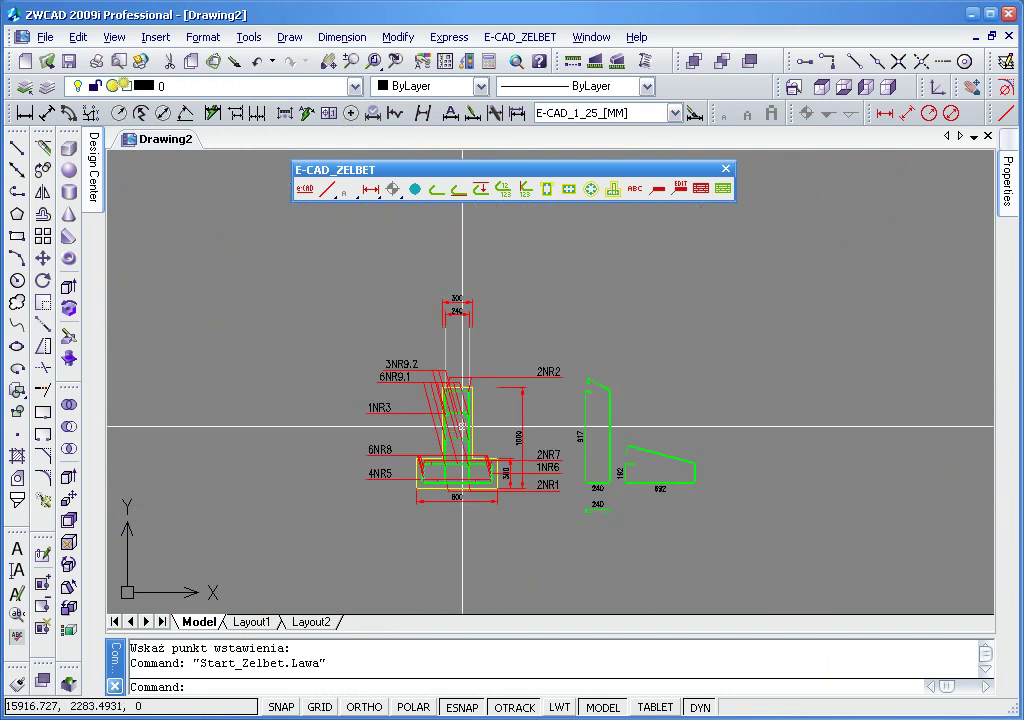
pyautogui.scroll(2, 460, 427)
pyautogui.scroll(-1, 462, 427)
pyautogui.scroll(-2, 462, 427)
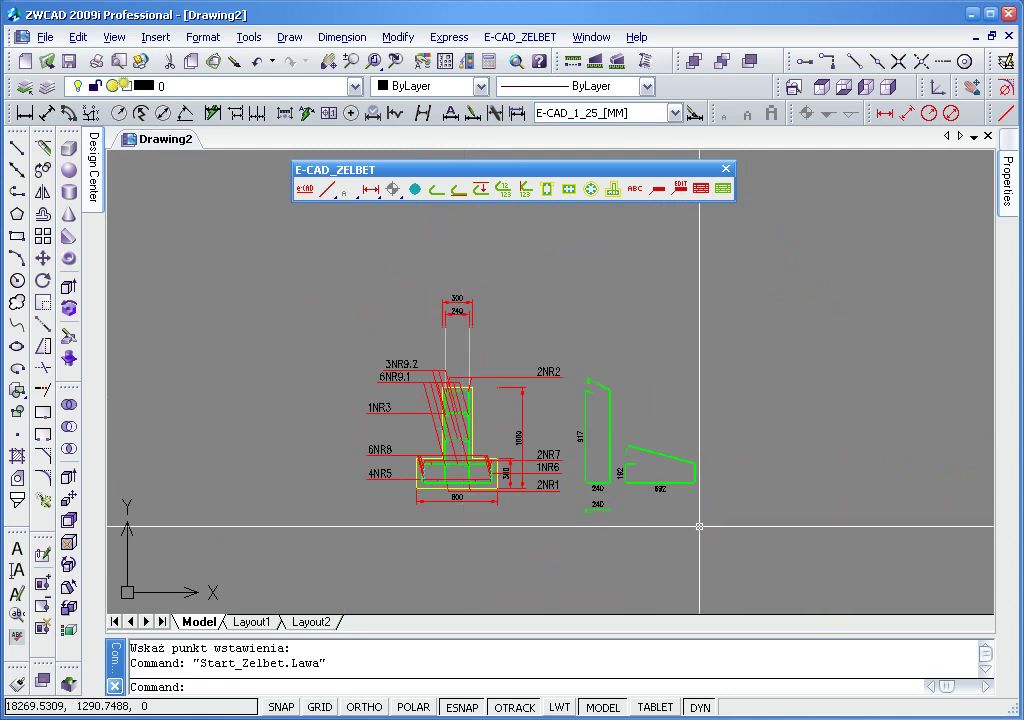
pyautogui.click(718, 565)
pyautogui.click(301, 269)
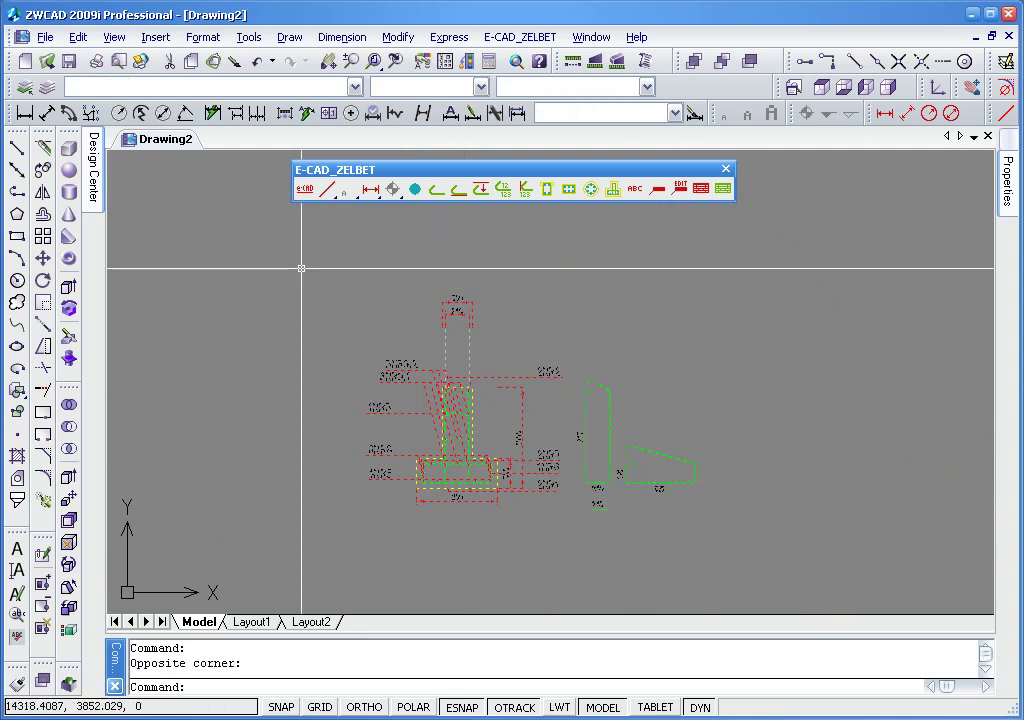
# - Erase the old section and draw a new one with wall width bg 250
pyautogui.press('Delete')
pyautogui.click(612, 189)
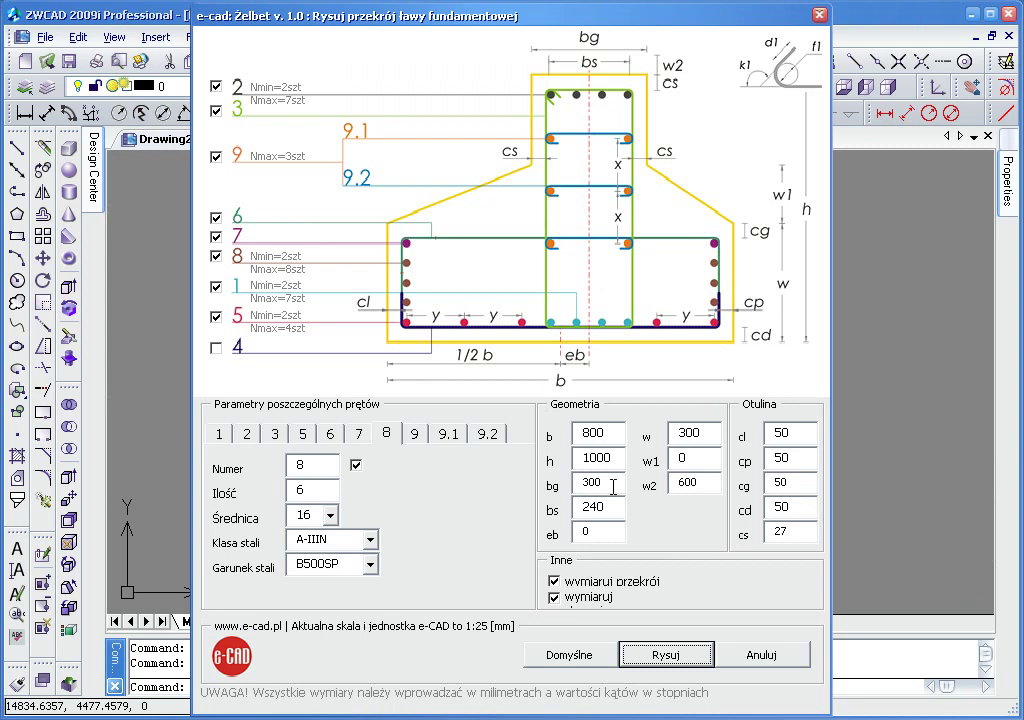
pyautogui.click(596, 478)
pyautogui.write('250')
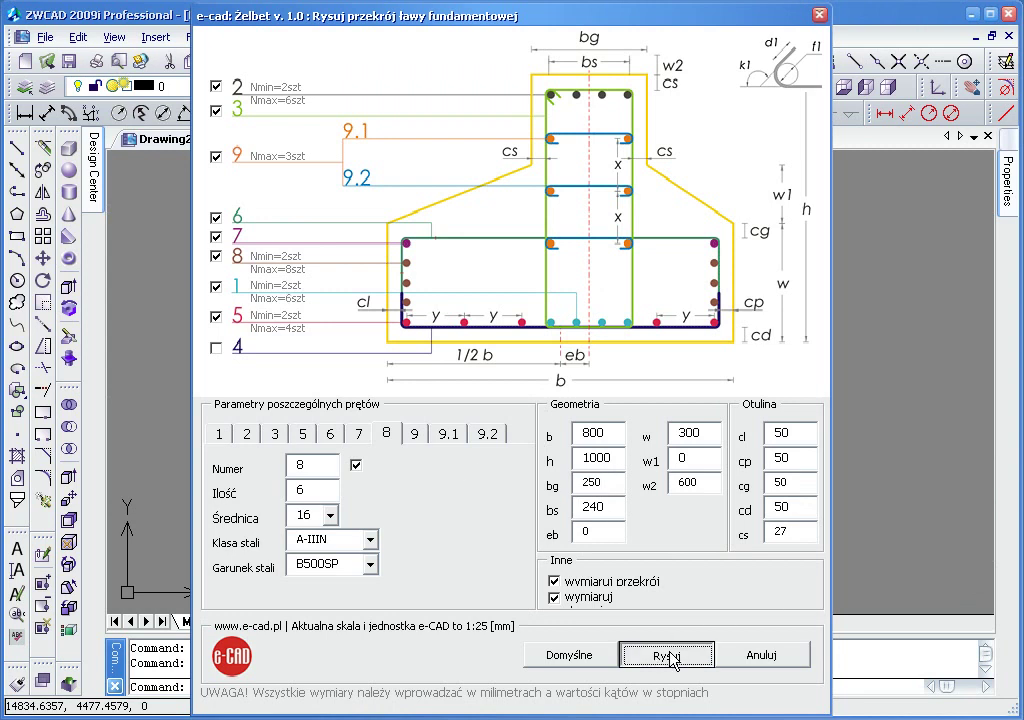
pyautogui.click(666, 655)
pyautogui.click(391, 455)
# - Zoom and pan over the new section to inspect its reinforcement and 190 stirrup shapes
pyautogui.scroll(5, 405, 440)
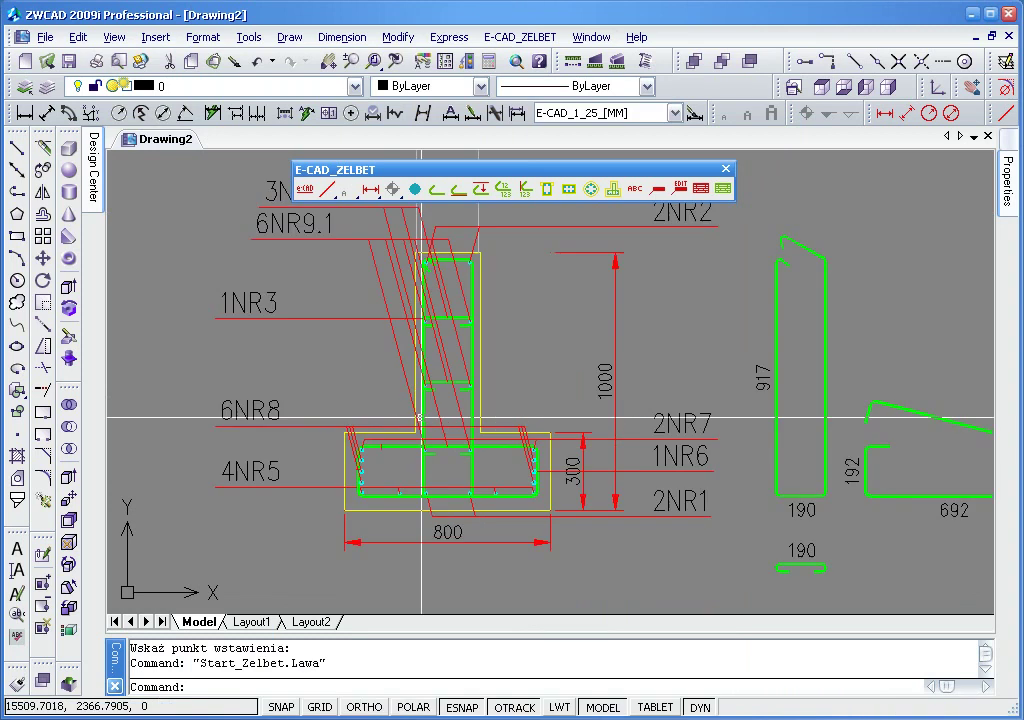
pyautogui.moveTo(510, 402); pyautogui.dragTo(498, 439, button='middle')
pyautogui.scroll(-2, 494, 434)
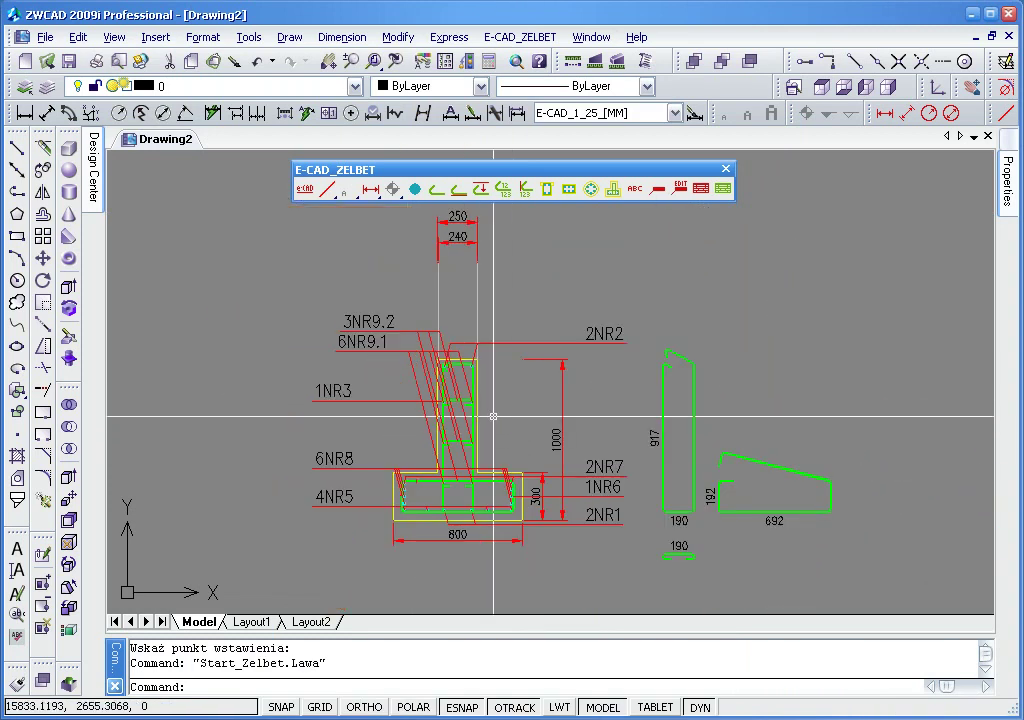
pyautogui.scroll(-2, 494, 416)
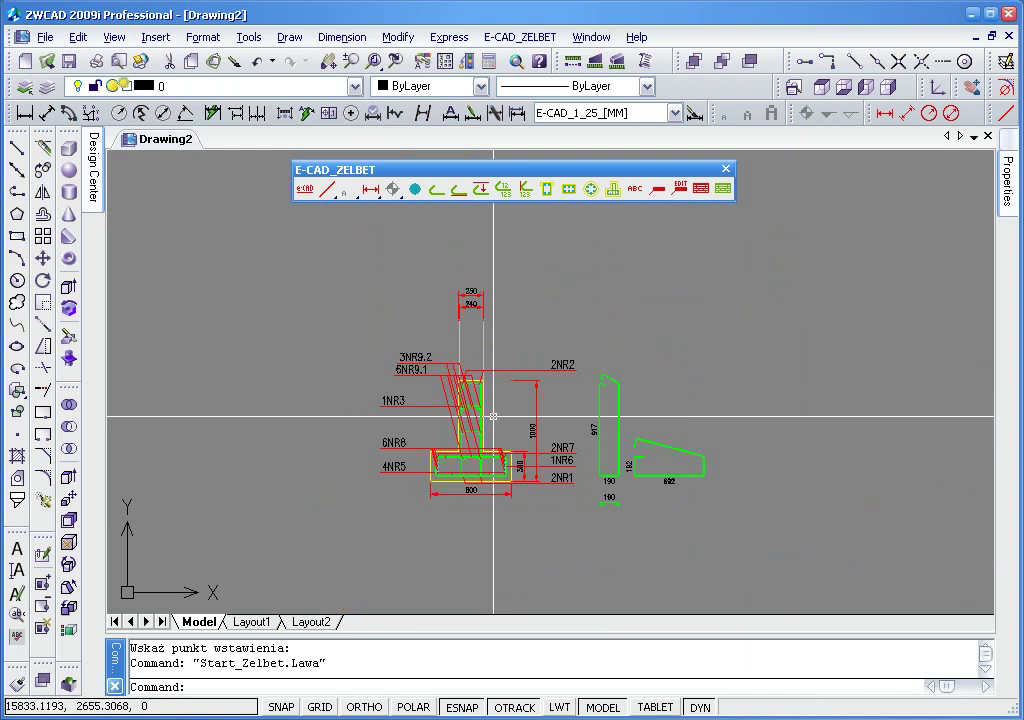
pyautogui.scroll(4, 494, 416)
pyautogui.scroll(-2, 494, 416)
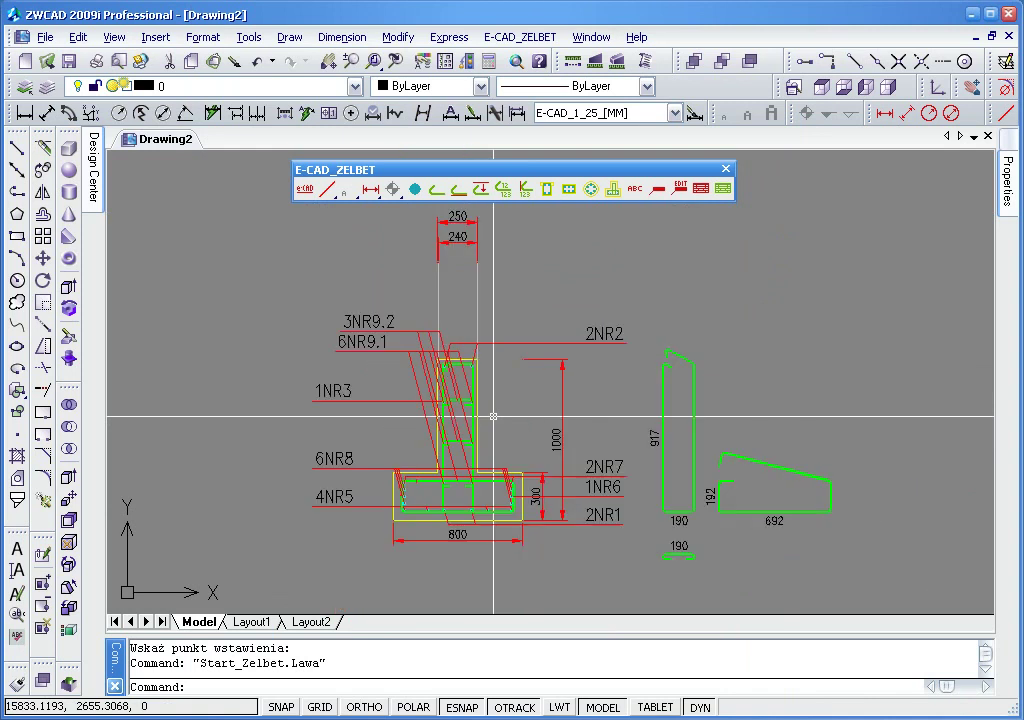
pyautogui.scroll(-2, 494, 416)
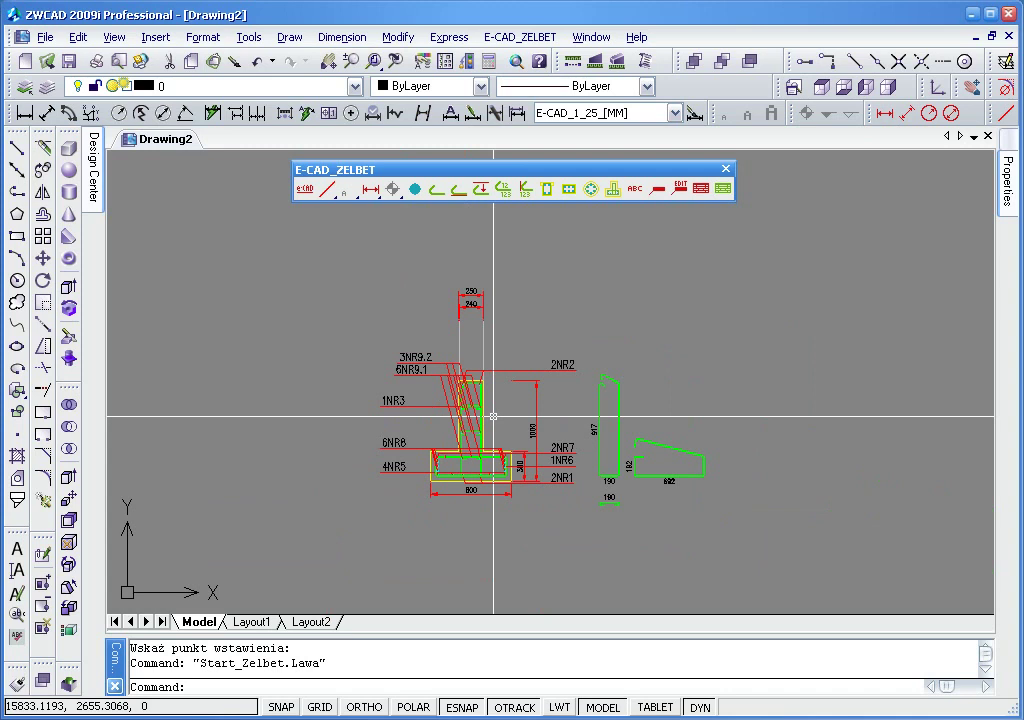
pyautogui.scroll(2, 490, 415)
pyautogui.scroll(-4, 458, 426)
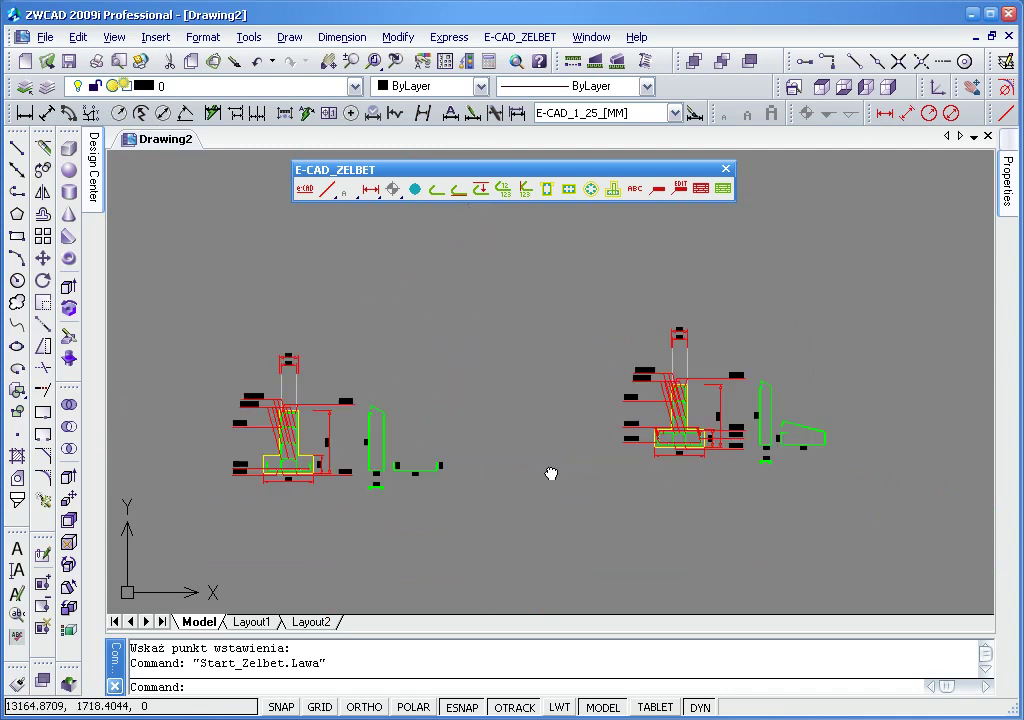
pyautogui.scroll(4, 434, 434)
pyautogui.scroll(1, 455, 307)
pyautogui.scroll(-1, 475, 453)
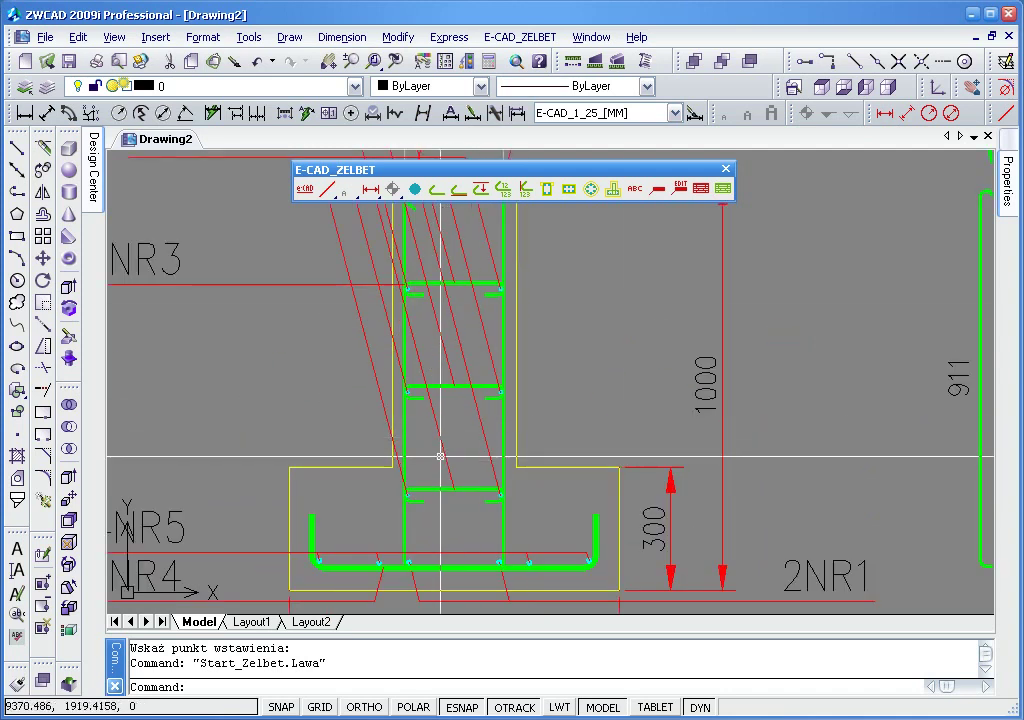
pyautogui.scroll(-3, 487, 354)
pyautogui.scroll(2, 496, 480)
pyautogui.scroll(4, 380, 429)
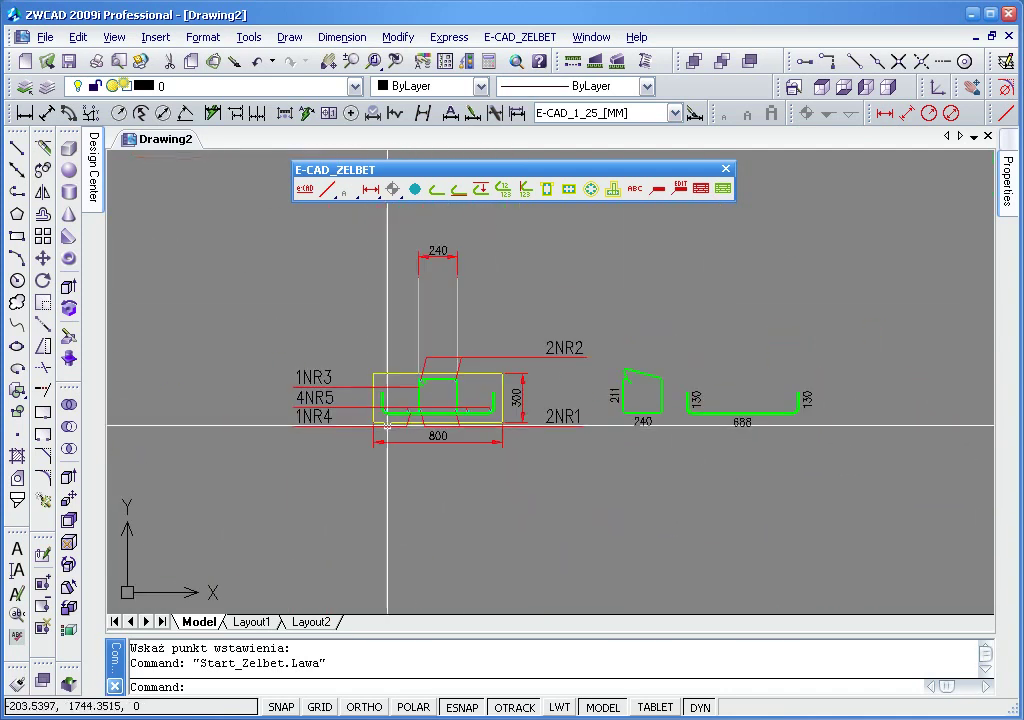
pyautogui.scroll(4, 423, 423)
pyautogui.scroll(1, 400, 440)
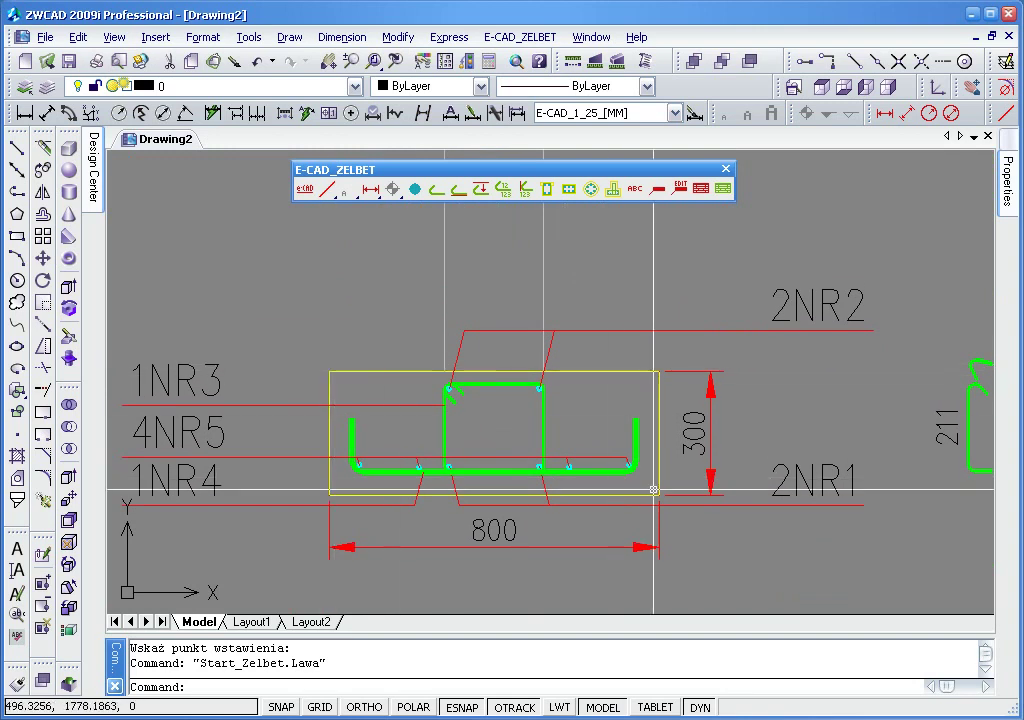
pyautogui.scroll(-2, 471, 477)
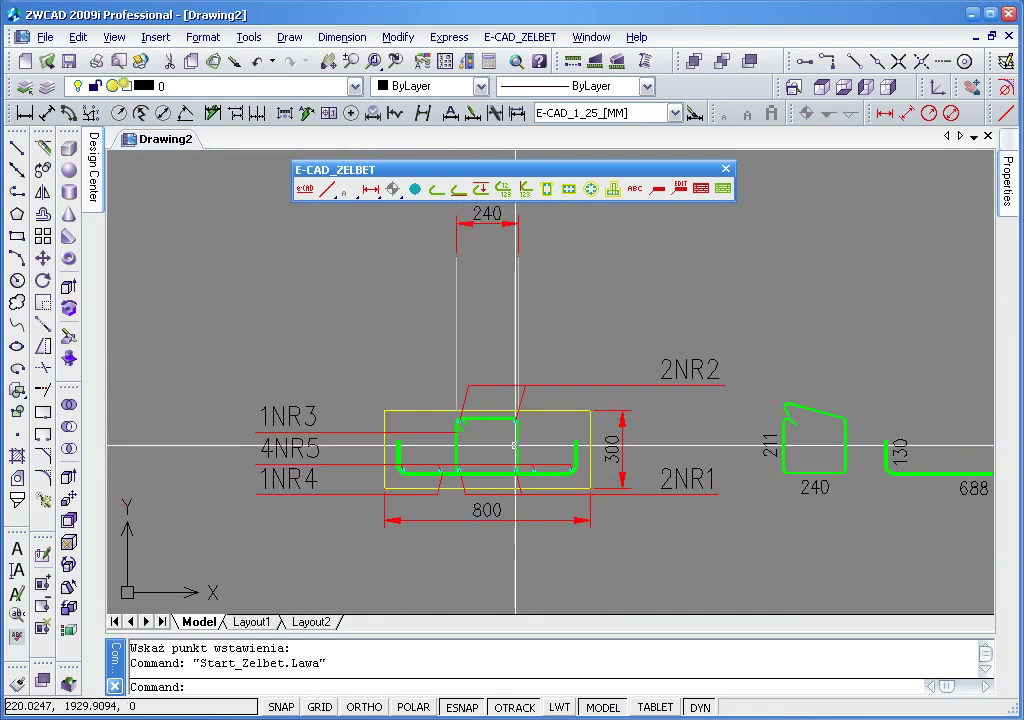